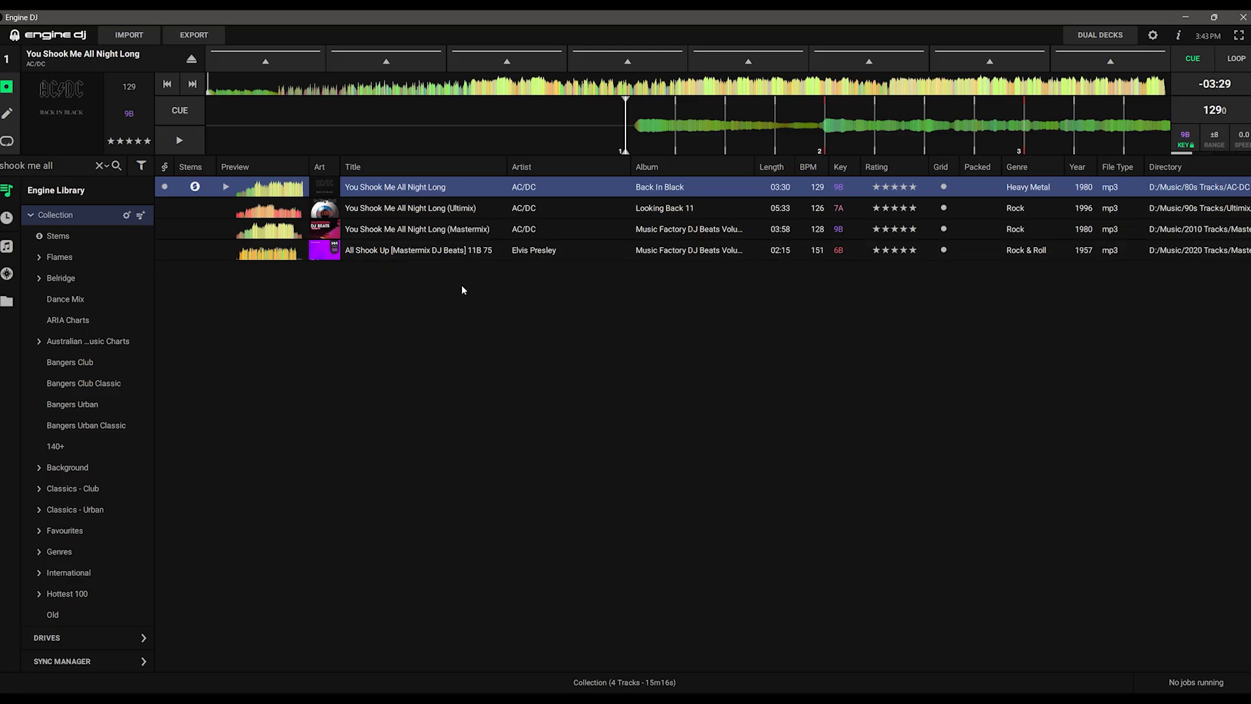
Edit the beatgrid of You Shook Me All Night Long, shifting it so the first downbeat sits on the waveform's start, and cue there.
{"action": "left_click", "coordinate": [9, 116]}
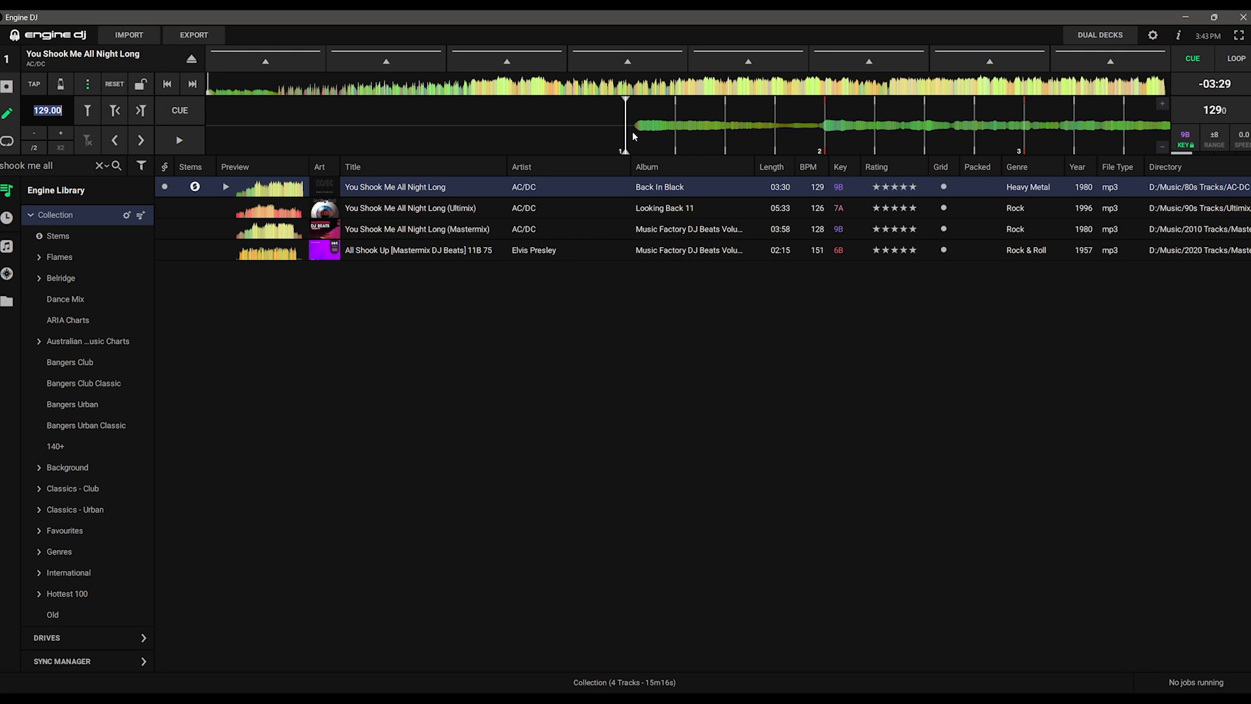
{"action": "left_click", "coordinate": [136, 147]}
{"action": "left_click", "coordinate": [137, 146]}
{"action": "left_click", "coordinate": [114, 140]}
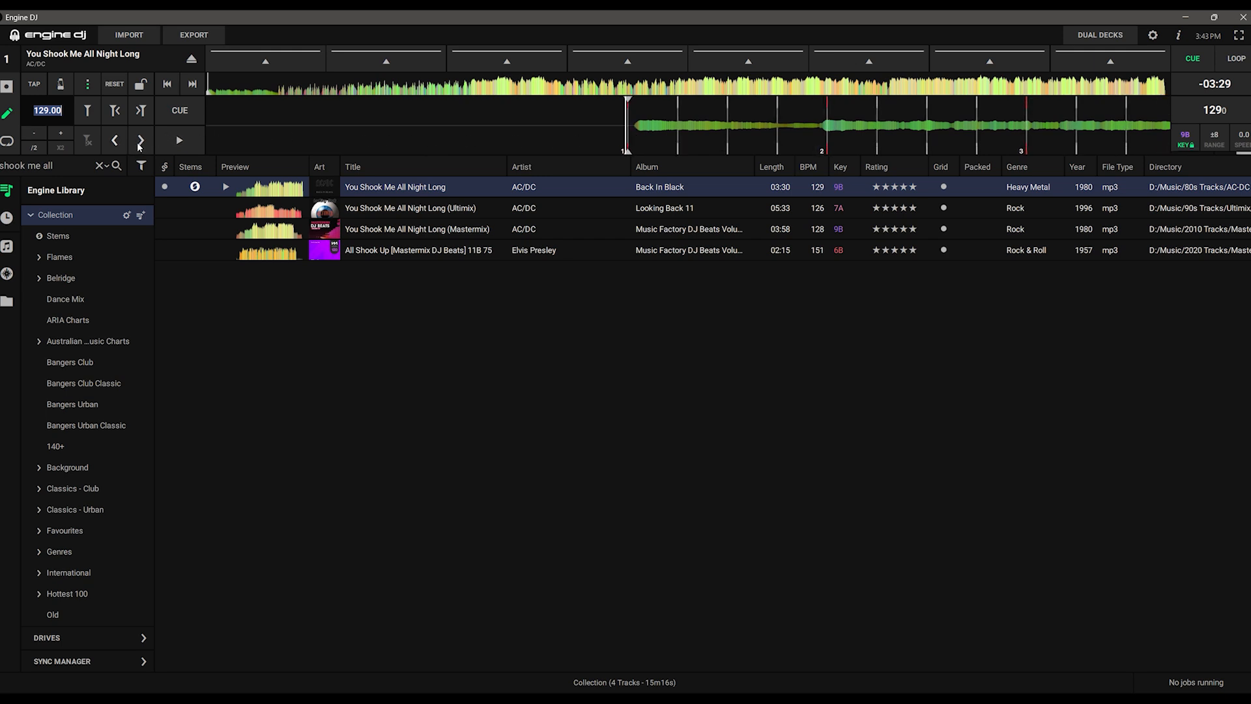
{"action": "left_click", "coordinate": [141, 143]}
{"action": "left_click", "coordinate": [140, 142]}
{"action": "left_click", "coordinate": [141, 142]}
{"action": "left_click", "coordinate": [140, 142]}
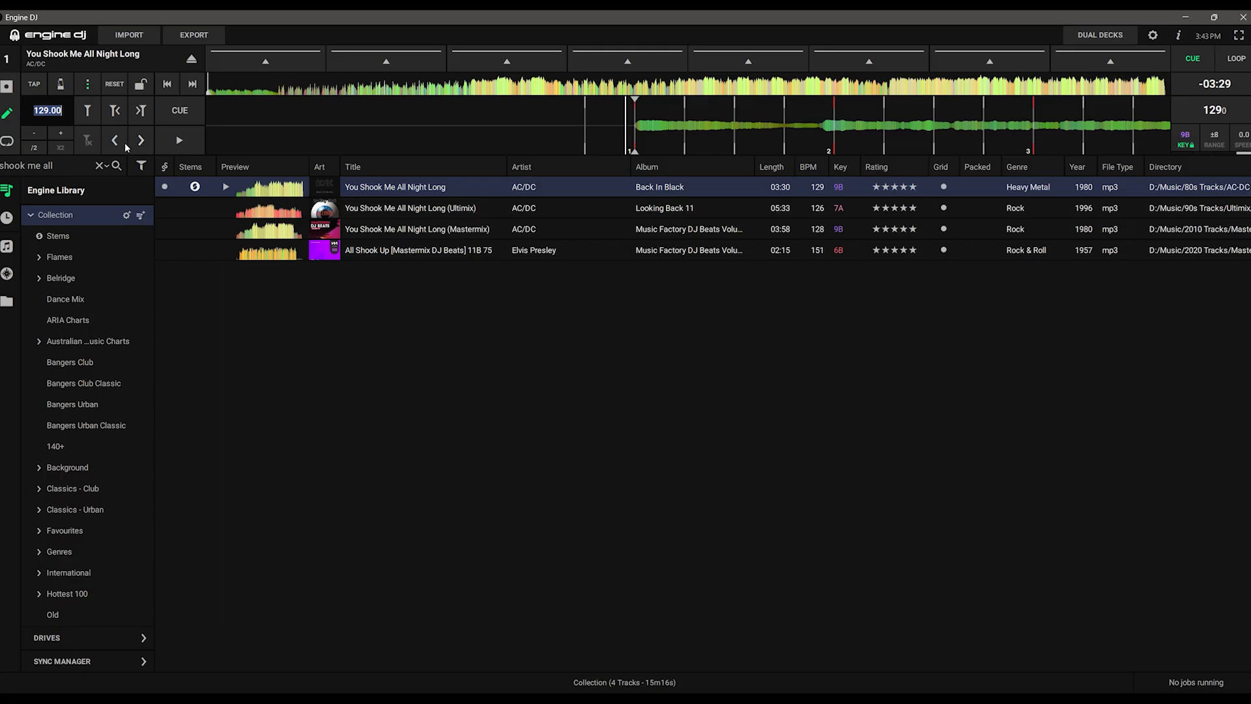
{"action": "left_click", "coordinate": [119, 147]}
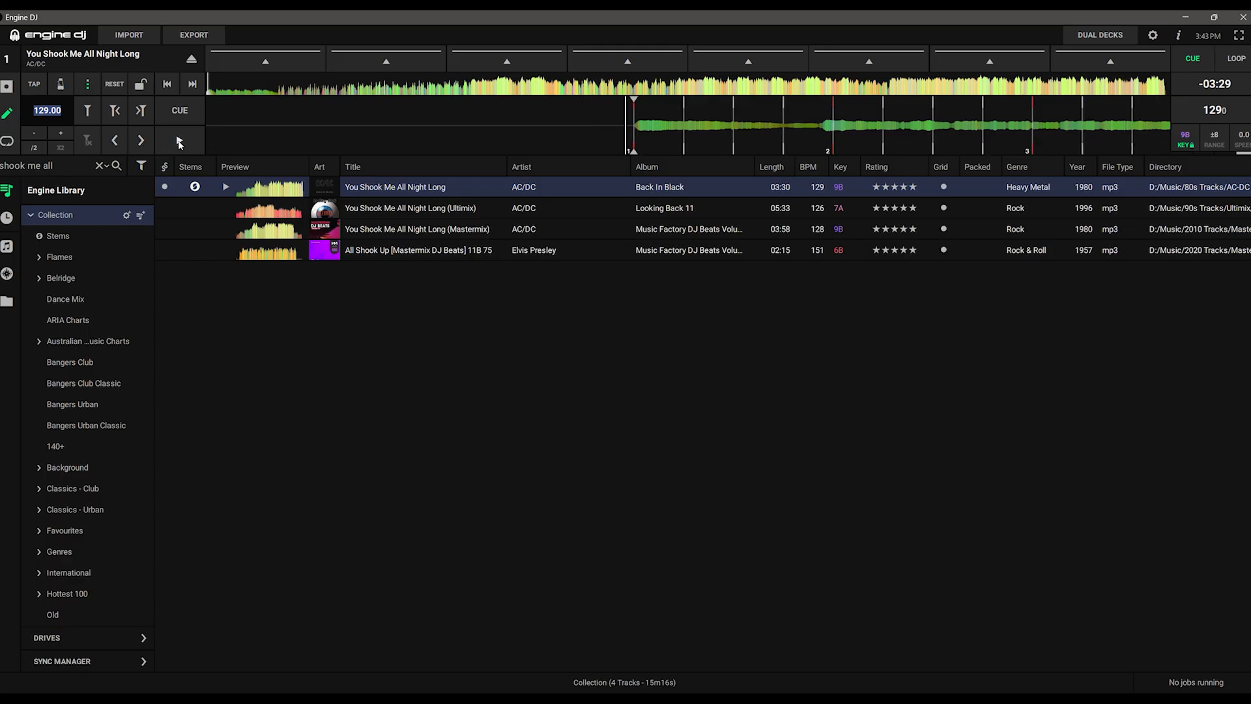
{"action": "left_click", "coordinate": [183, 113]}
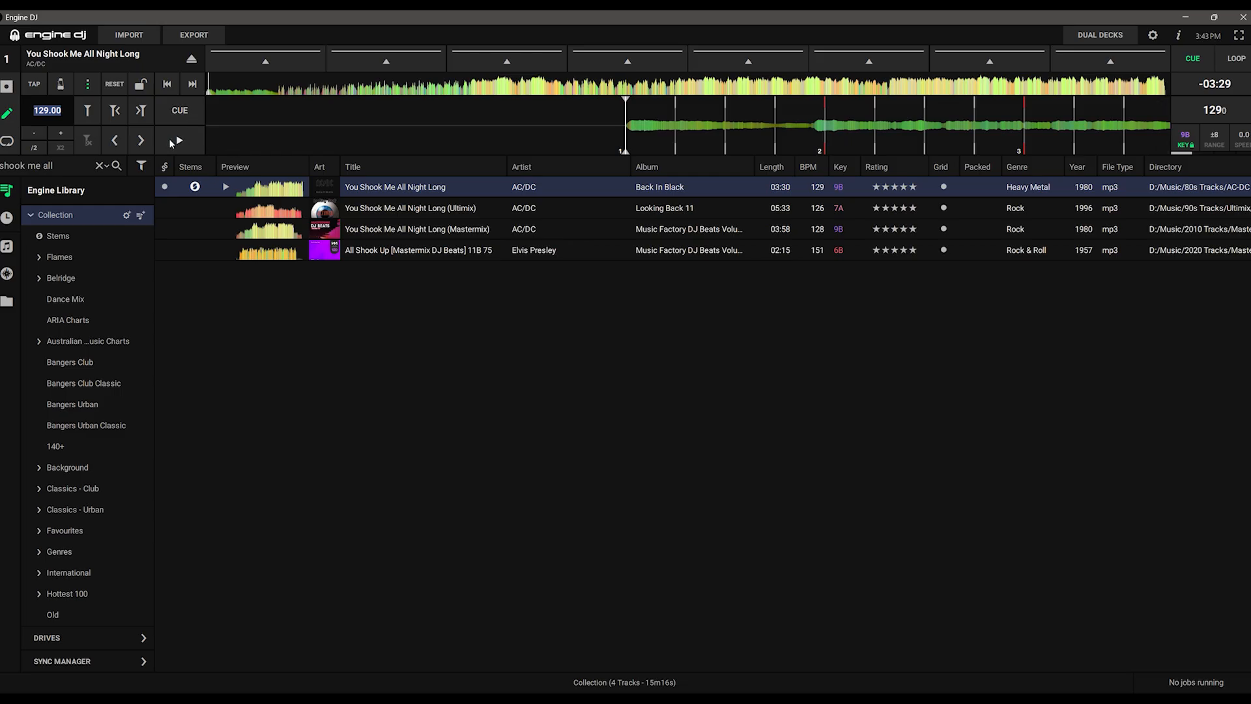
Play the track from the first downbeat to check the grid by ear, pausing where the drums come in.
{"action": "left_click", "coordinate": [178, 141]}
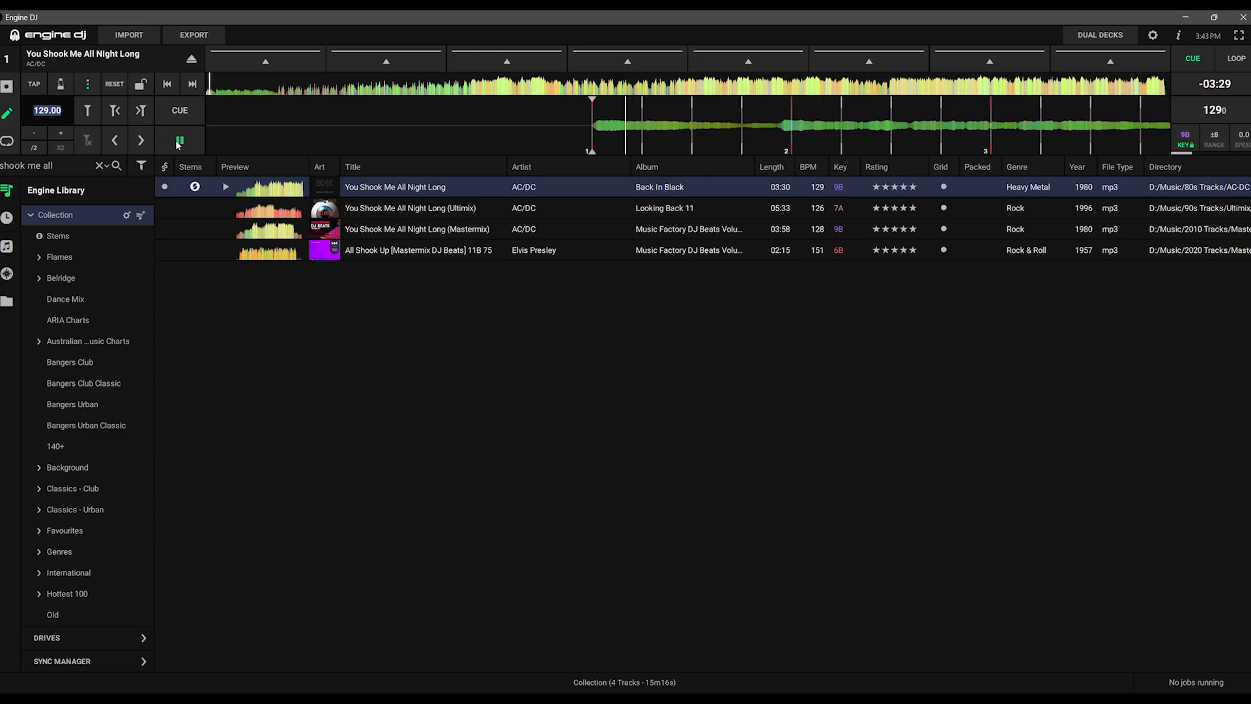
{"action": "left_click", "coordinate": [182, 116]}
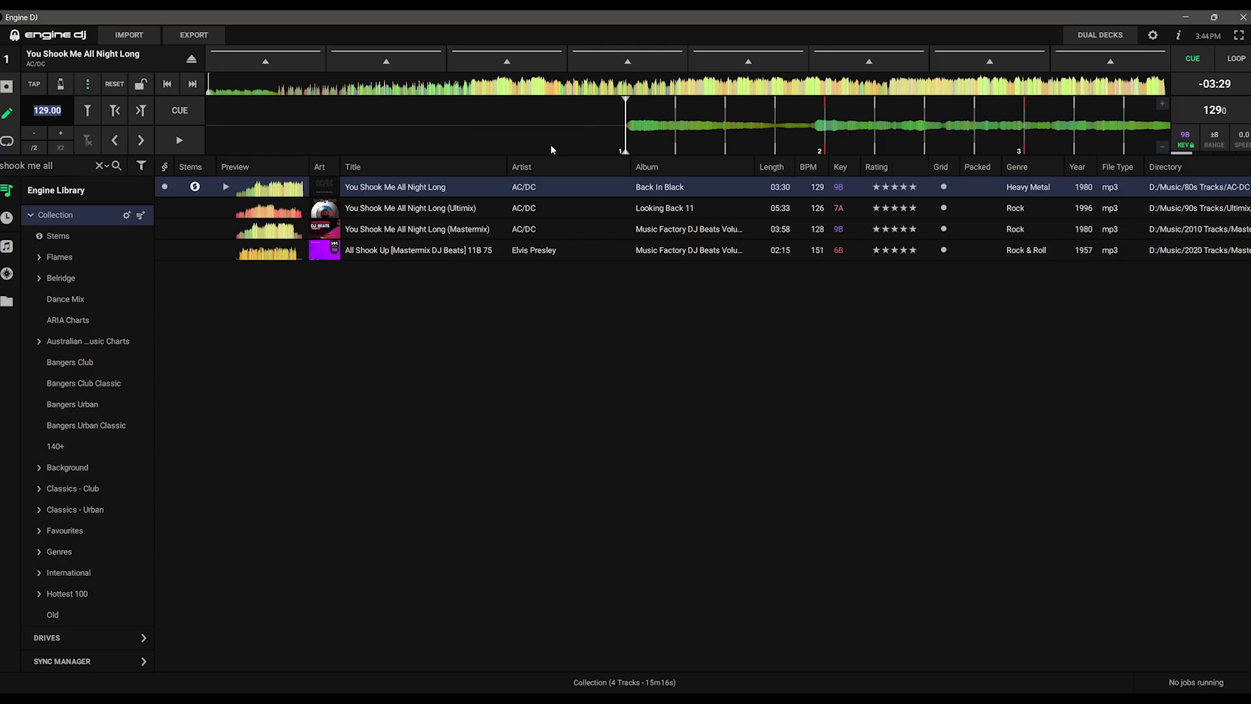
{"action": "left_click", "coordinate": [181, 141]}
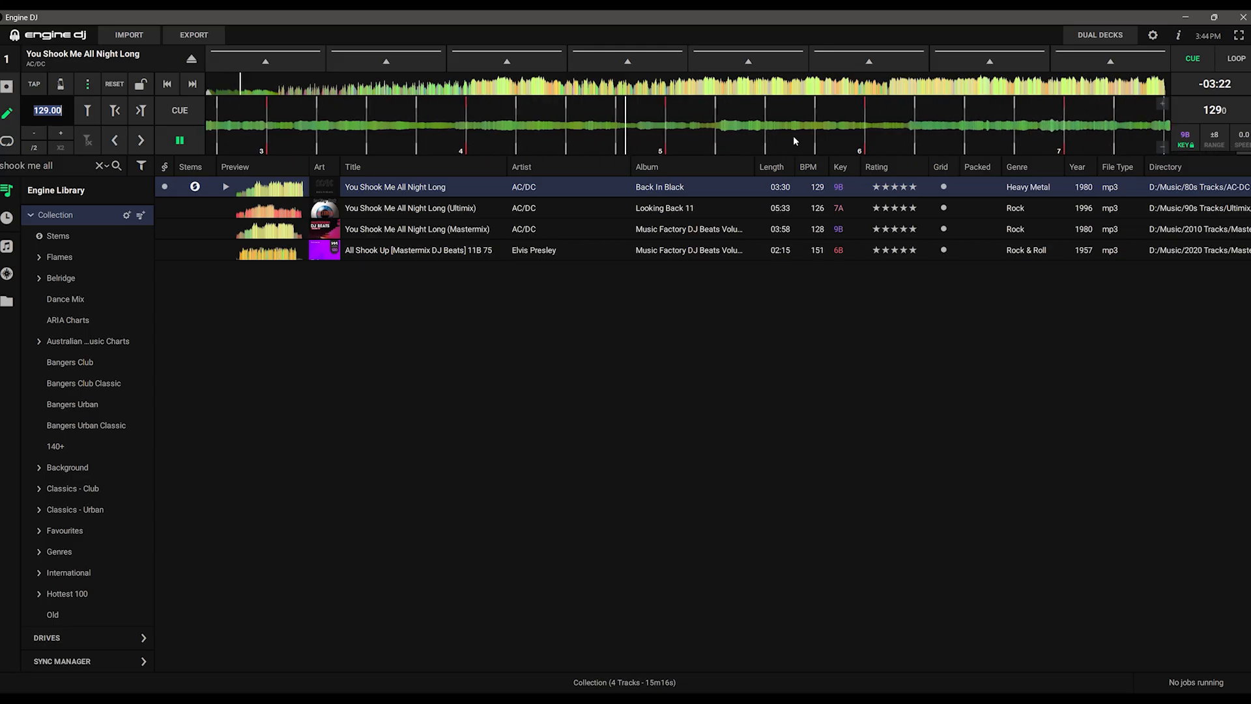
{"action": "left_click", "coordinate": [712, 168]}
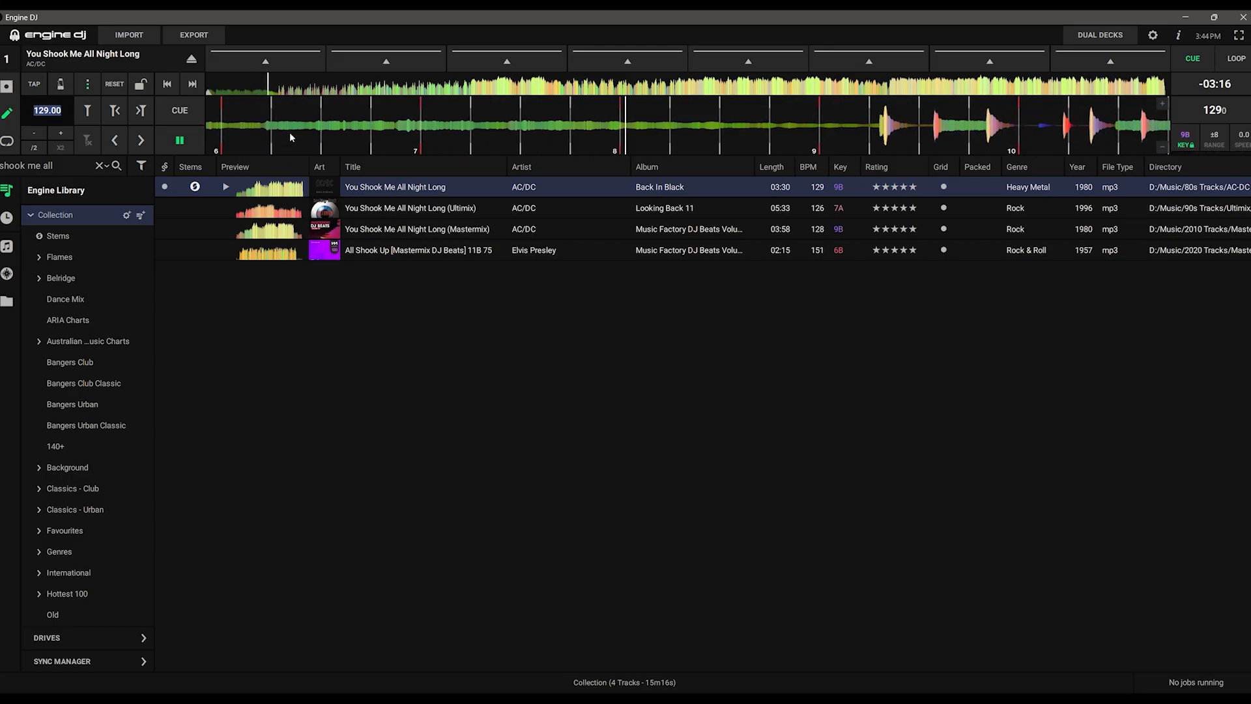
{"action": "left_click", "coordinate": [181, 141]}
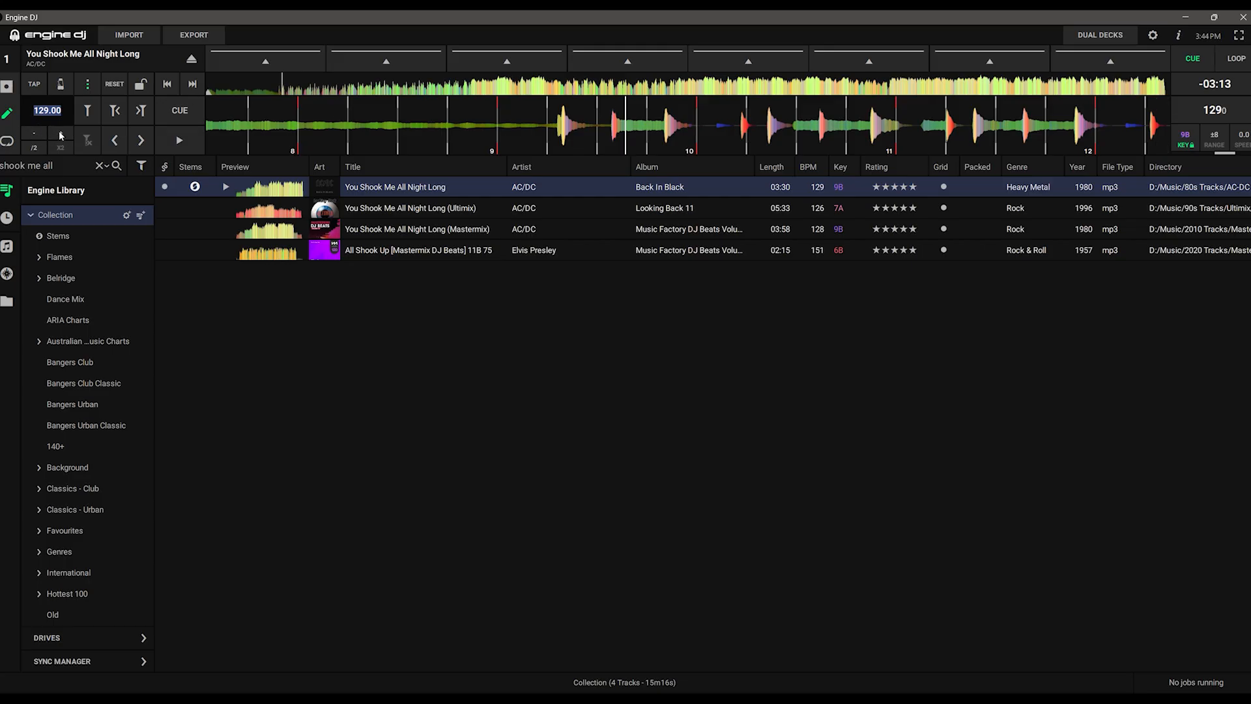
Lower the beatgrid's BPM in small decrements to 126.88.
{"action": "left_click", "coordinate": [31, 138]}
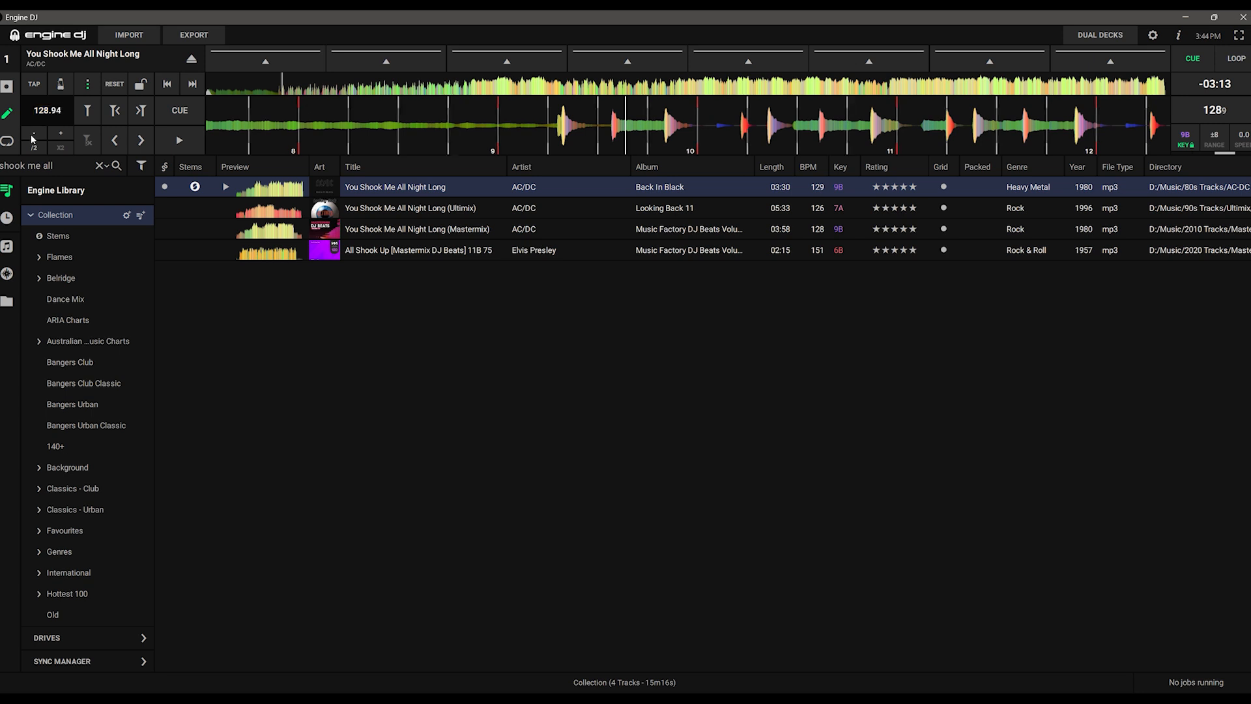
{"action": "left_click", "coordinate": [31, 139]}
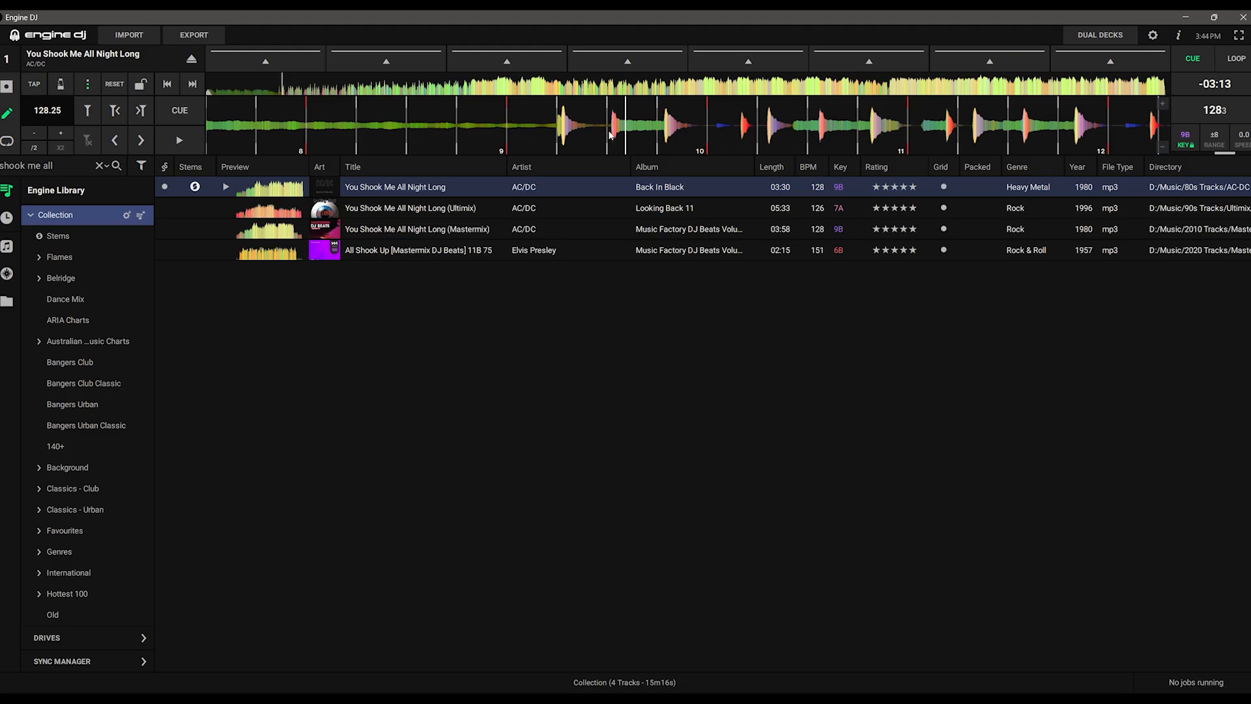
{"action": "left_click", "coordinate": [33, 138]}
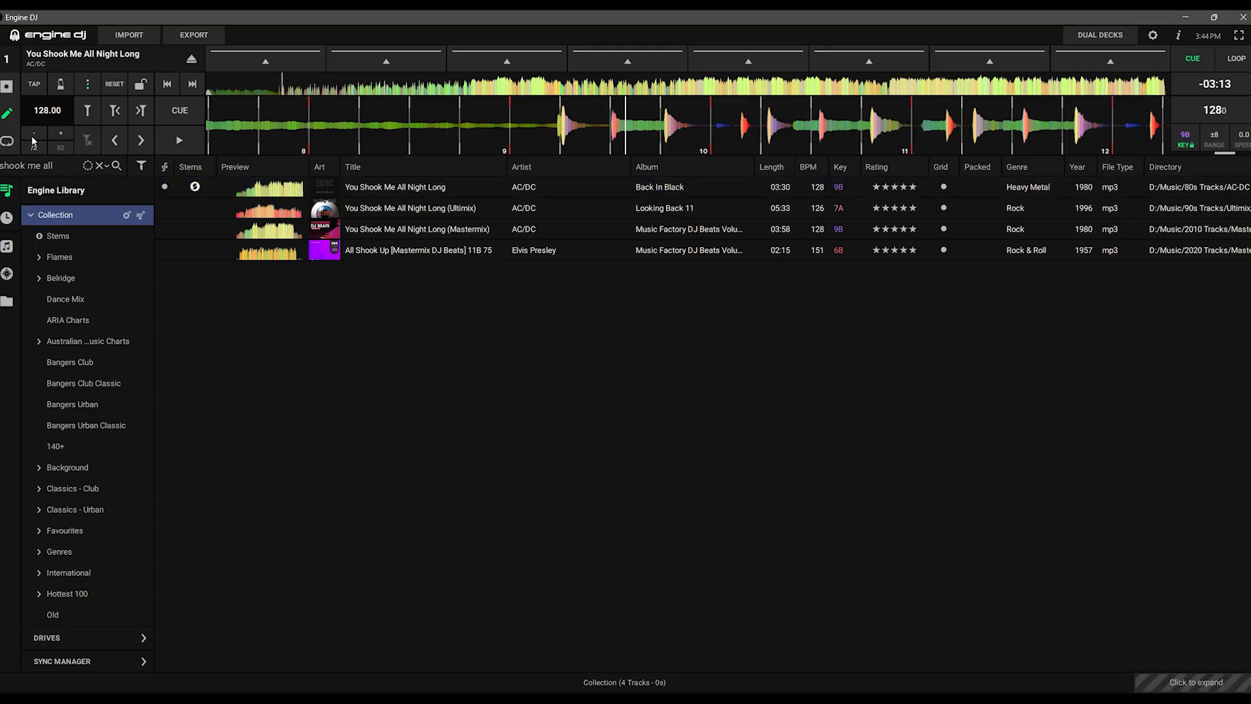
{"action": "left_click", "coordinate": [33, 138]}
{"action": "left_click", "coordinate": [33, 137]}
{"action": "left_click", "coordinate": [33, 138]}
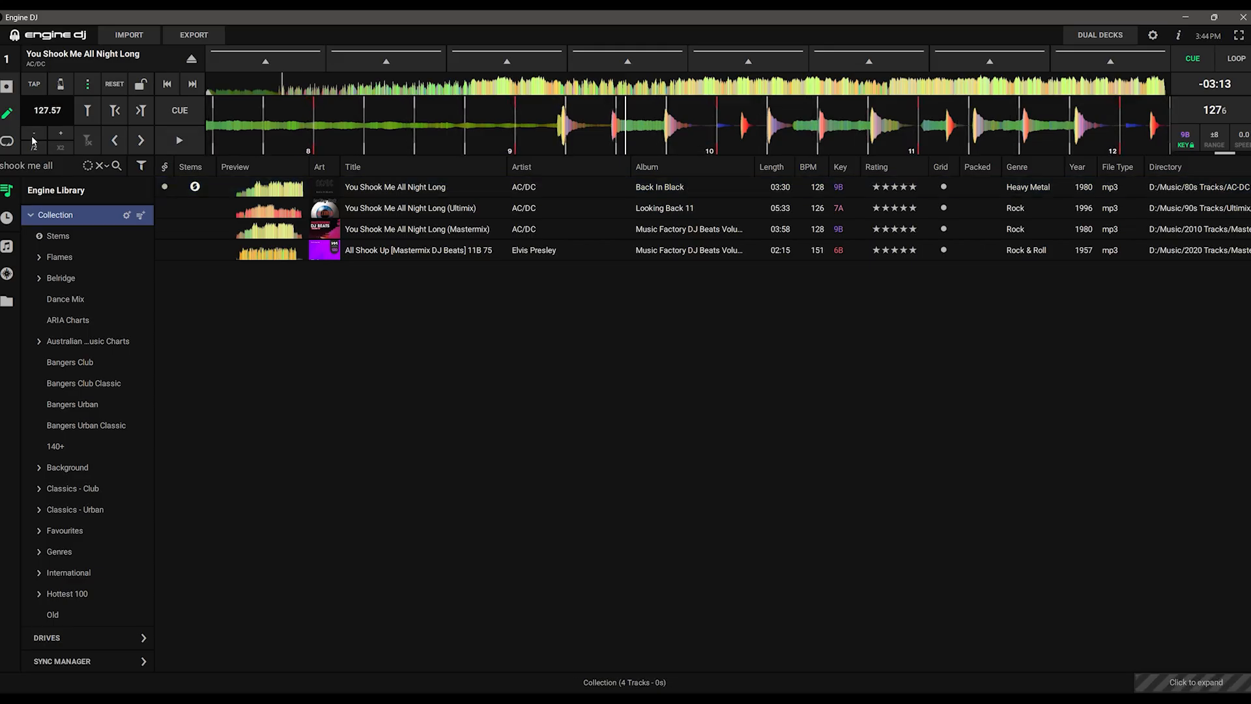
{"action": "left_click", "coordinate": [33, 138]}
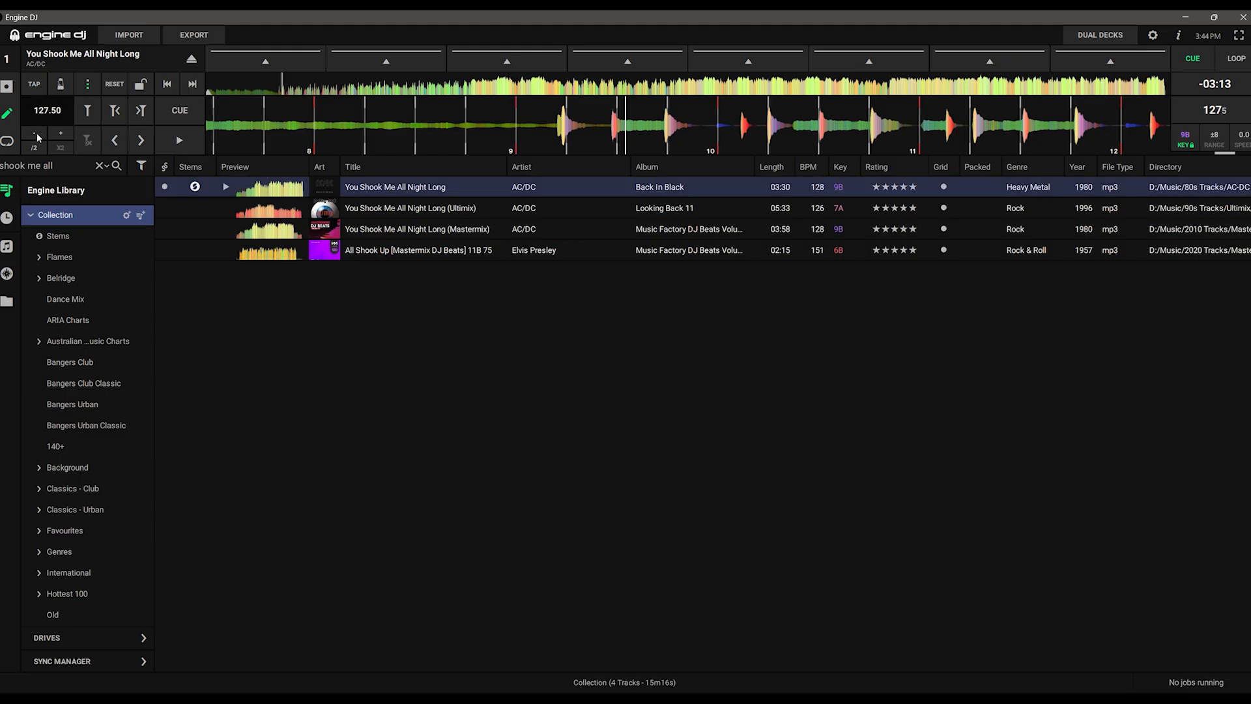
{"action": "left_click", "coordinate": [38, 137]}
{"action": "left_click", "coordinate": [37, 136]}
{"action": "left_click", "coordinate": [37, 136]}
{"action": "left_click", "coordinate": [37, 136]}
{"action": "left_click", "coordinate": [37, 137]}
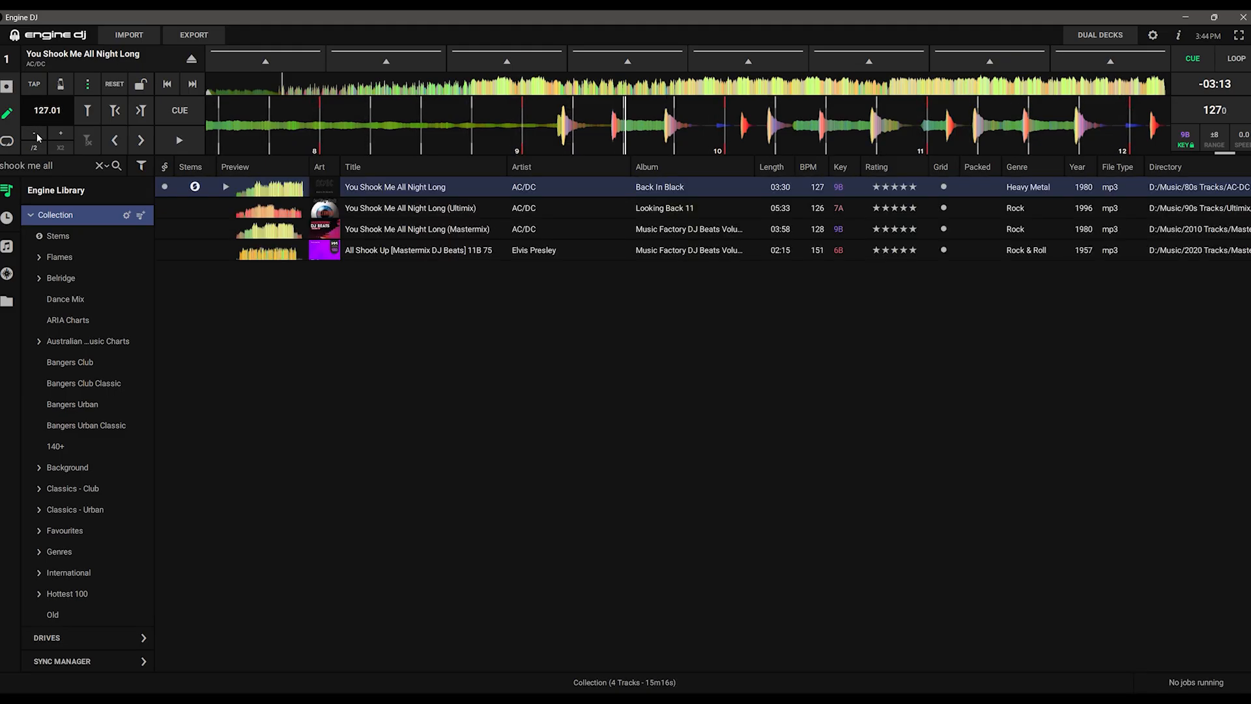
Set the beatgrid's BPM to 124, and fine-tune it down to 123.00.
{"action": "double_click", "coordinate": [57, 116]}
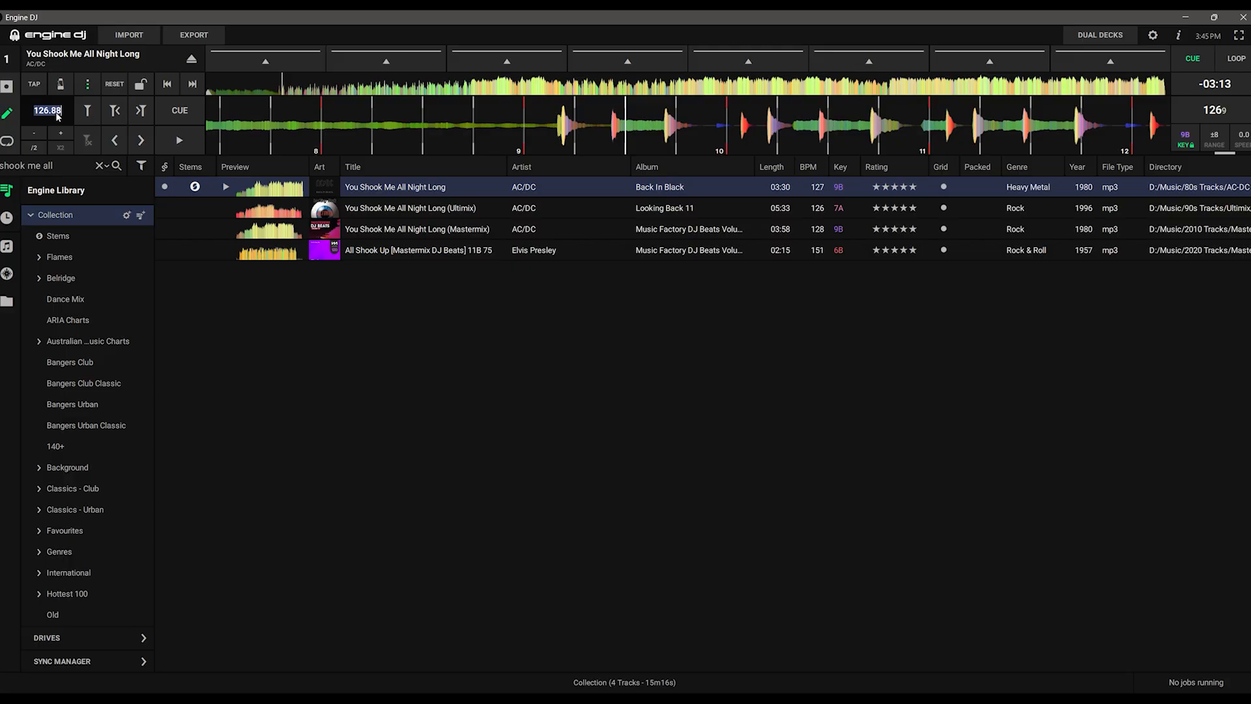
{"action": "type", "text": "124"}
{"action": "key", "text": "Return"}
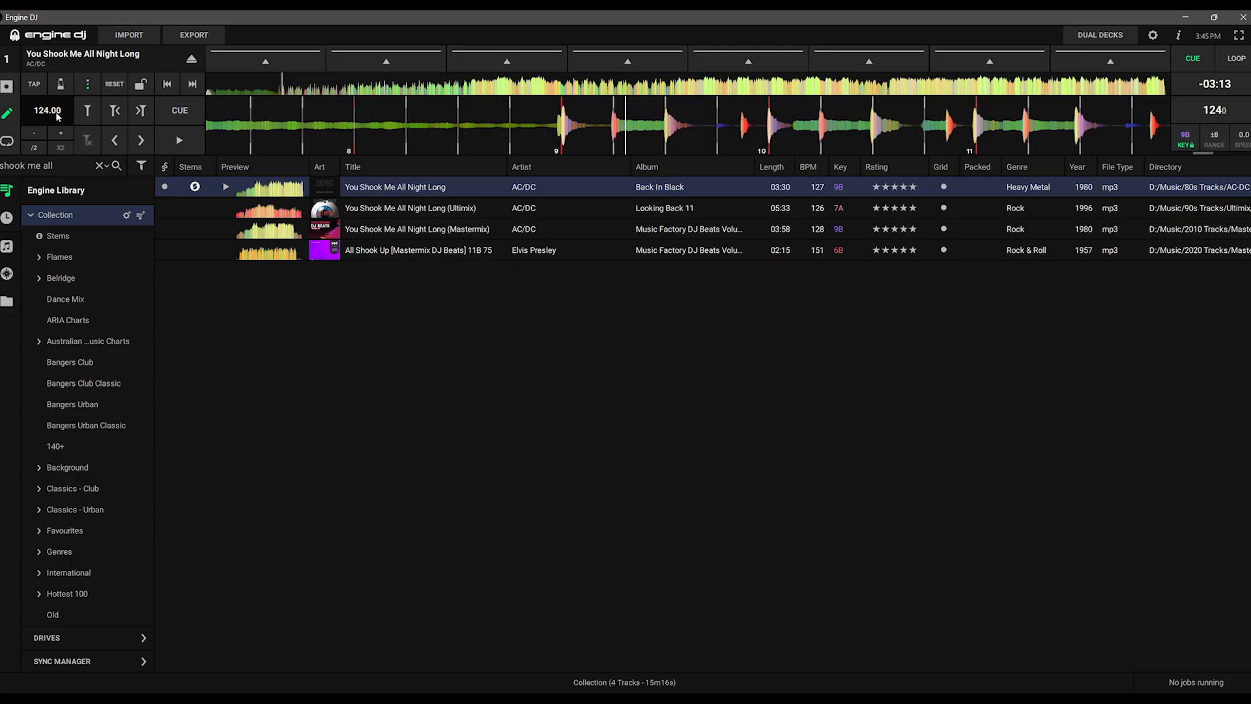
{"action": "left_click", "coordinate": [35, 136]}
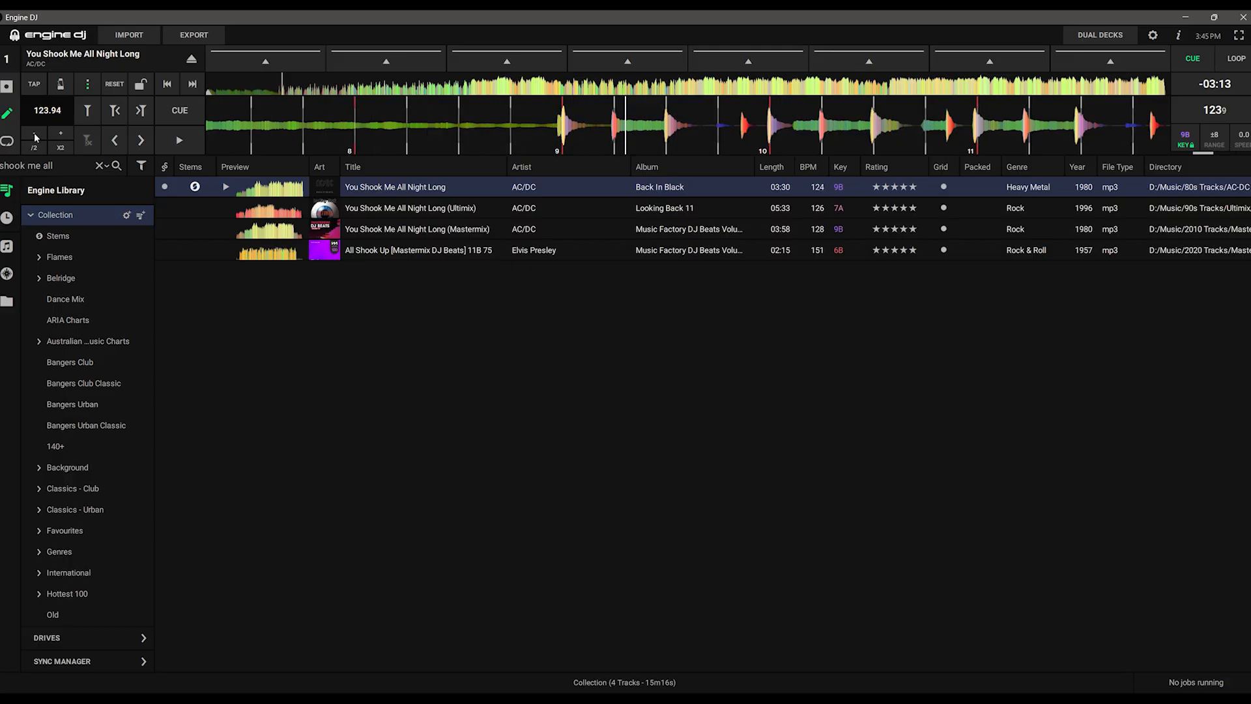
{"action": "left_click", "coordinate": [36, 136]}
{"action": "left_click", "coordinate": [36, 135]}
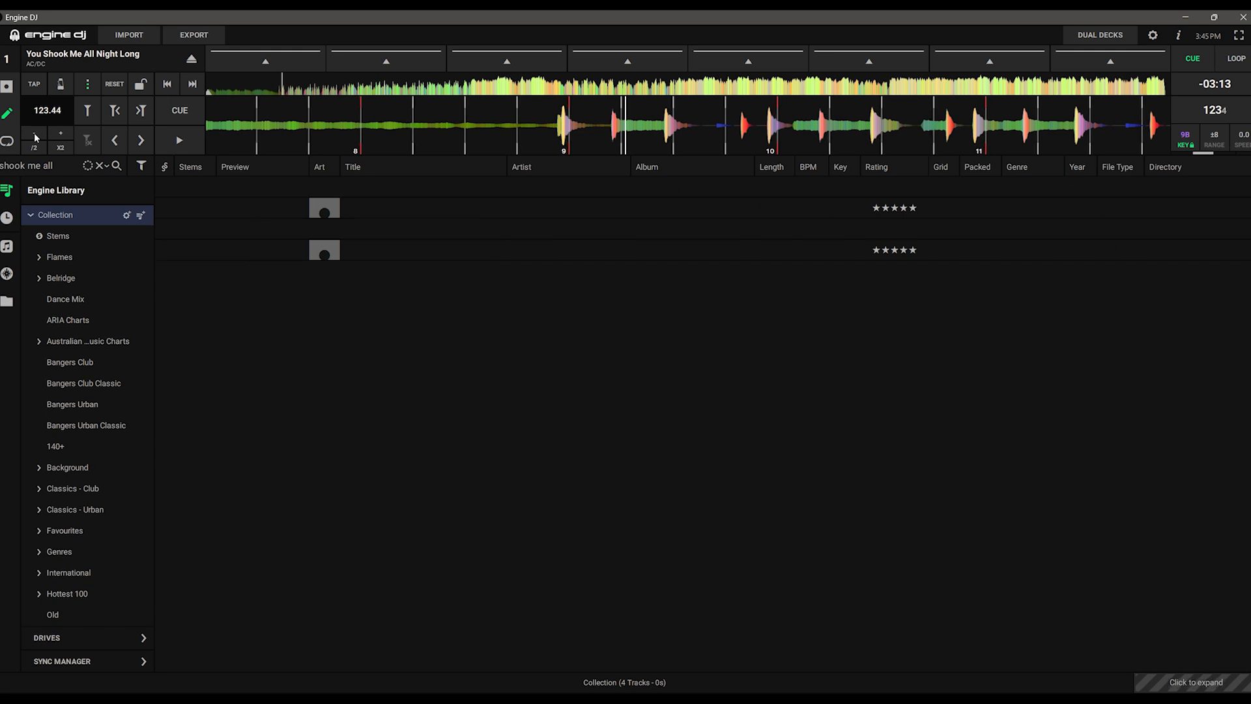
{"action": "left_click", "coordinate": [36, 136]}
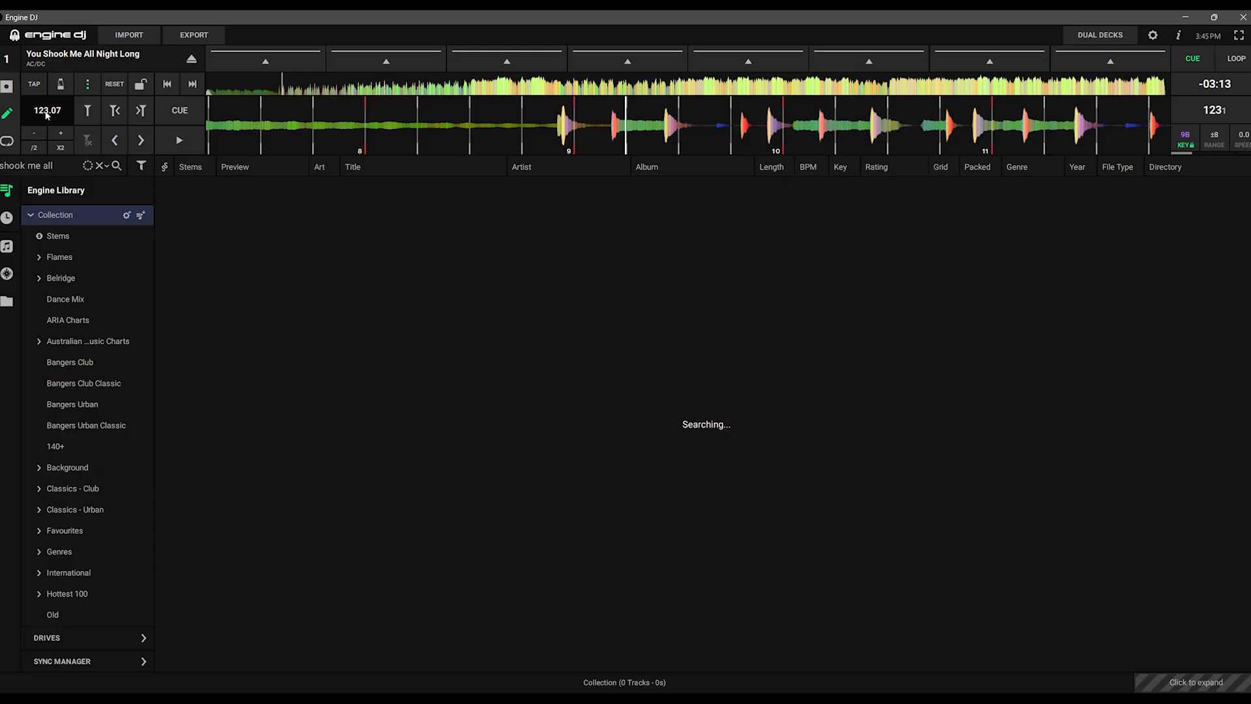
Set the beatgrid's BPM to 122, and fine-tune it down to 121.75.
{"action": "left_click", "coordinate": [45, 115]}
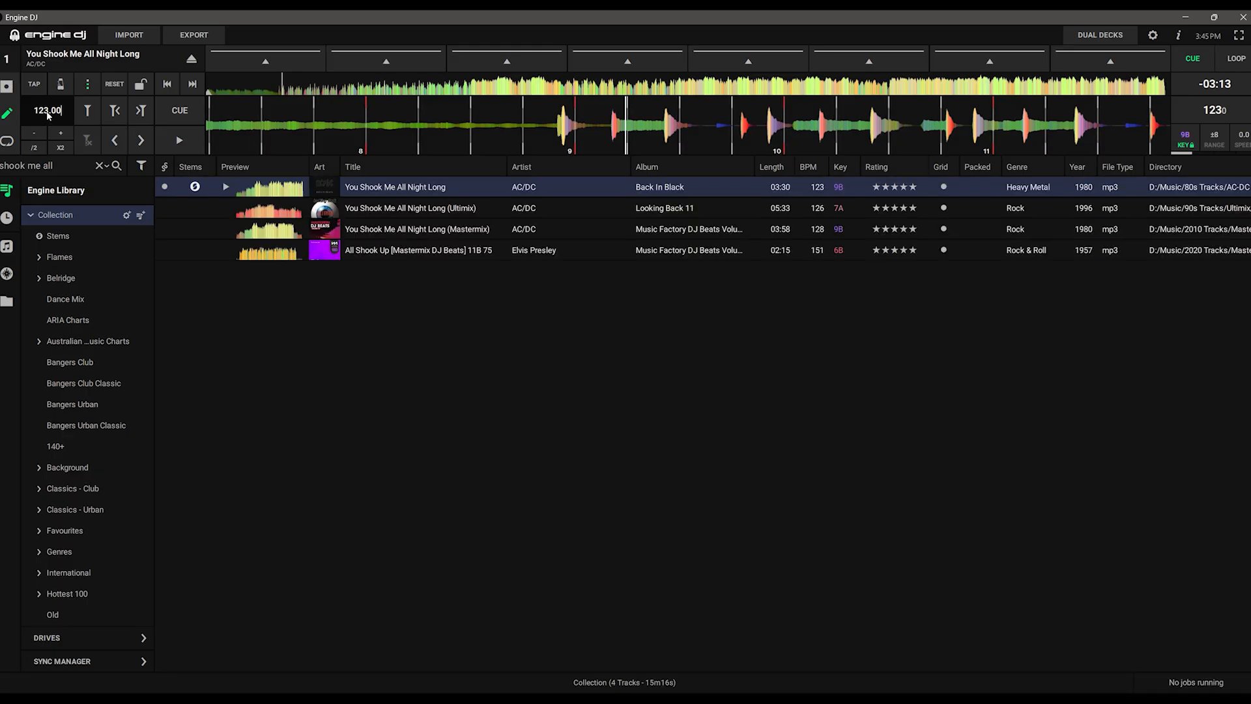
{"action": "left_click_drag", "start_coordinate": [63, 112], "coordinate": [22, 111]}
{"action": "type", "text": "122"}
{"action": "key", "text": "Return"}
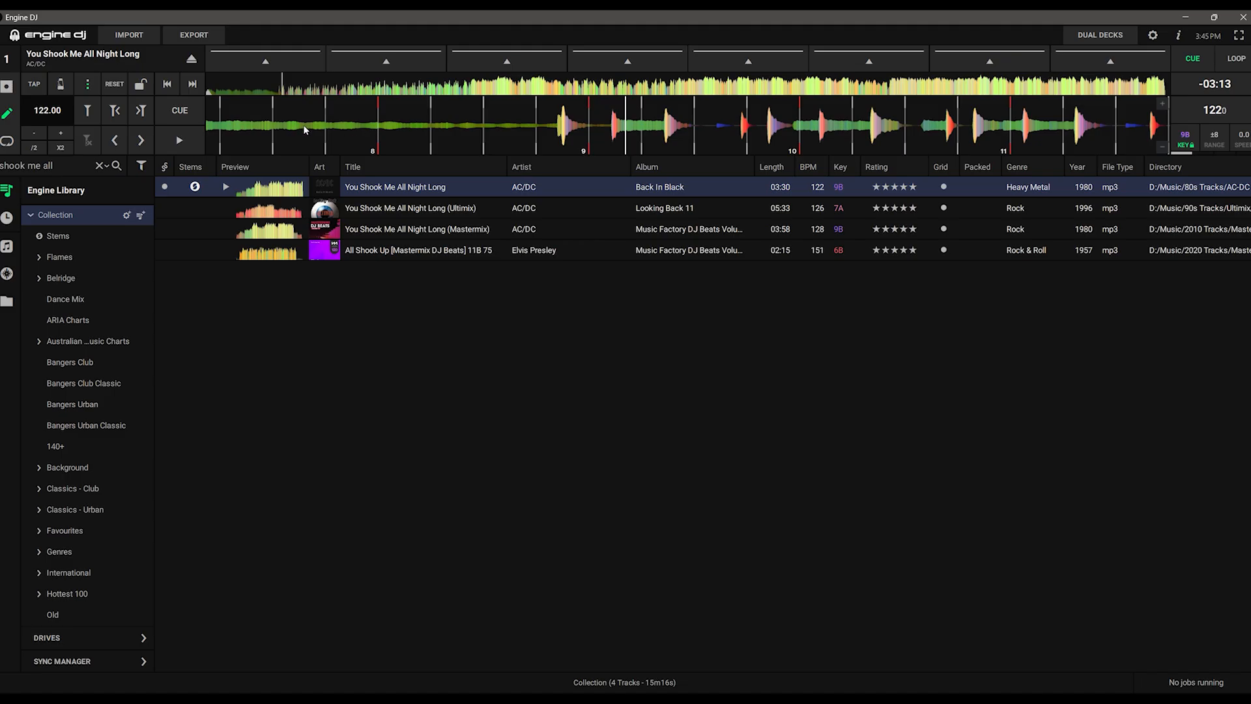
{"action": "left_click", "coordinate": [30, 135]}
{"action": "left_click", "coordinate": [30, 135]}
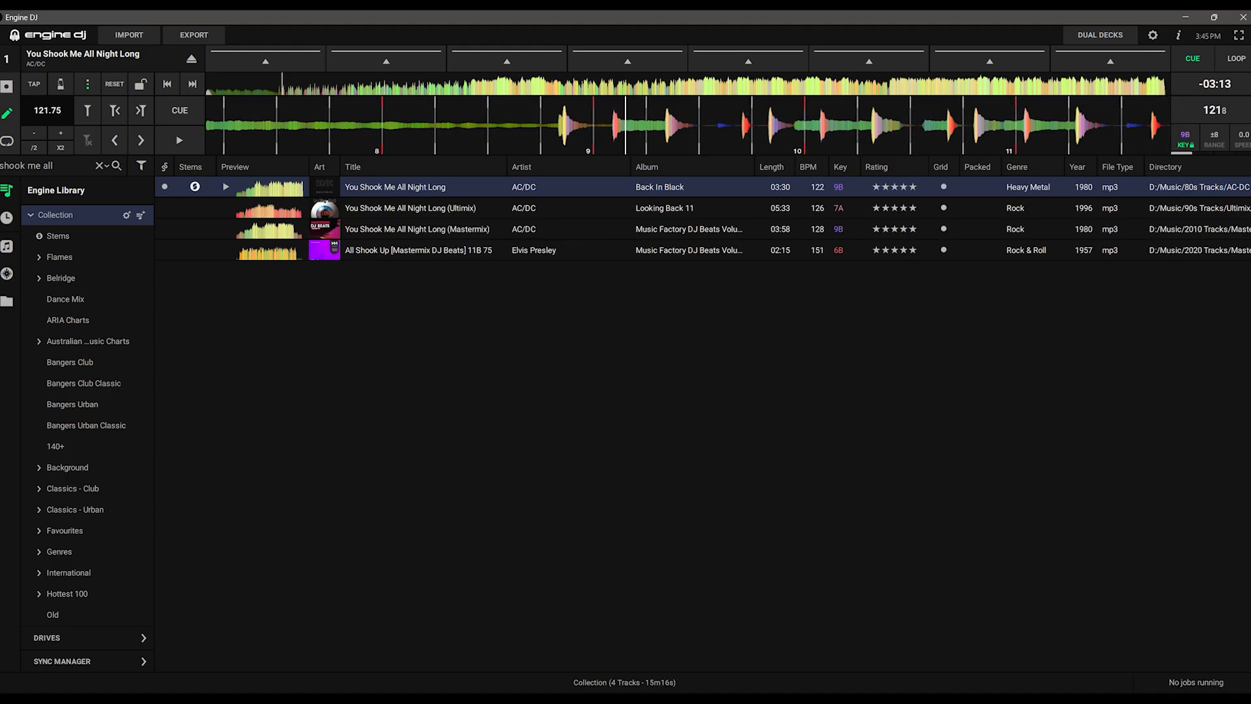
Align the playhead with the drum hit at the start of bar 9 and add a beatgrid anchor there.
{"action": "left_click_drag", "start_coordinate": [335, 154], "coordinate": [333, 153]}
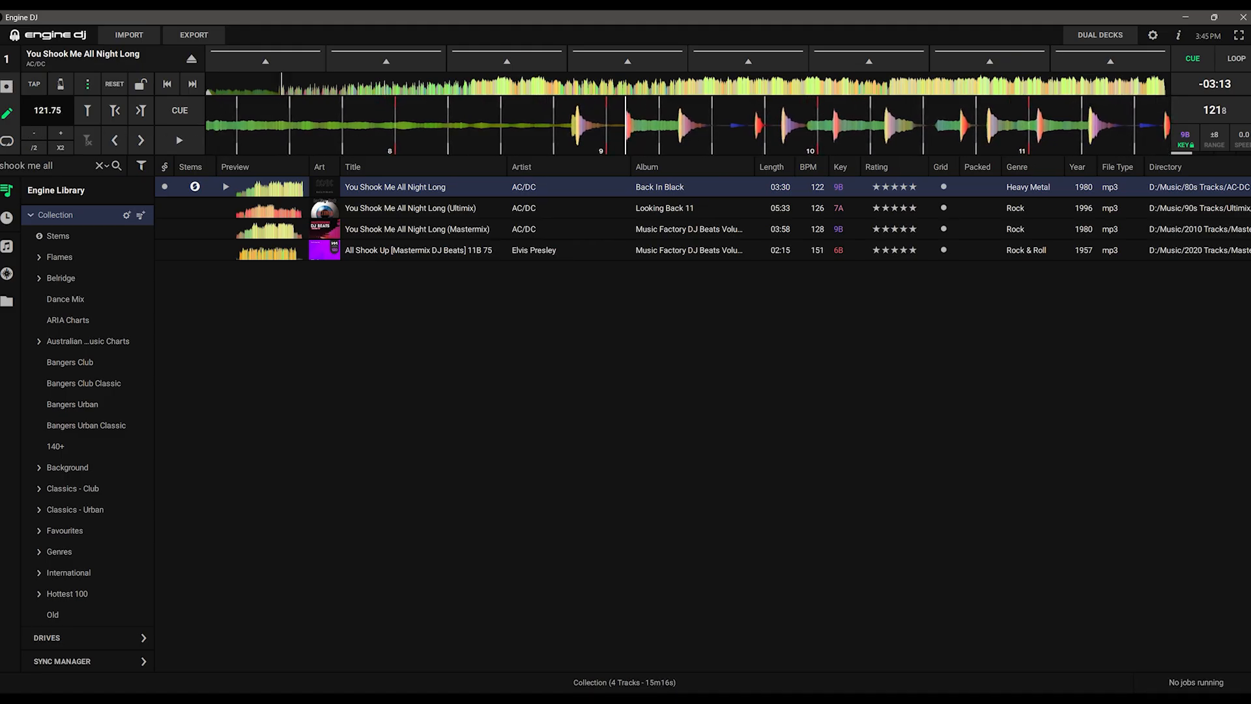
{"action": "left_click", "coordinate": [84, 116]}
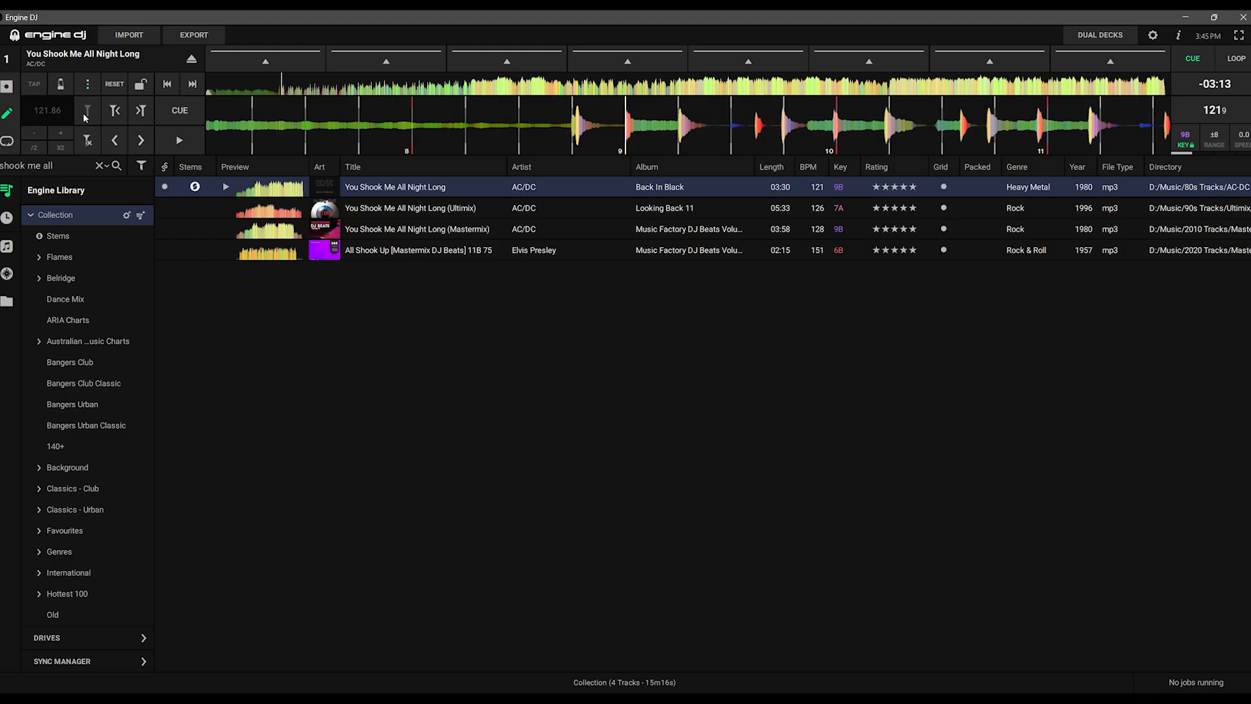
Return to the track's first downbeat and beat-jump forward four times by 8 beats to check the anchor at bar 9.
{"action": "left_click", "coordinate": [209, 92]}
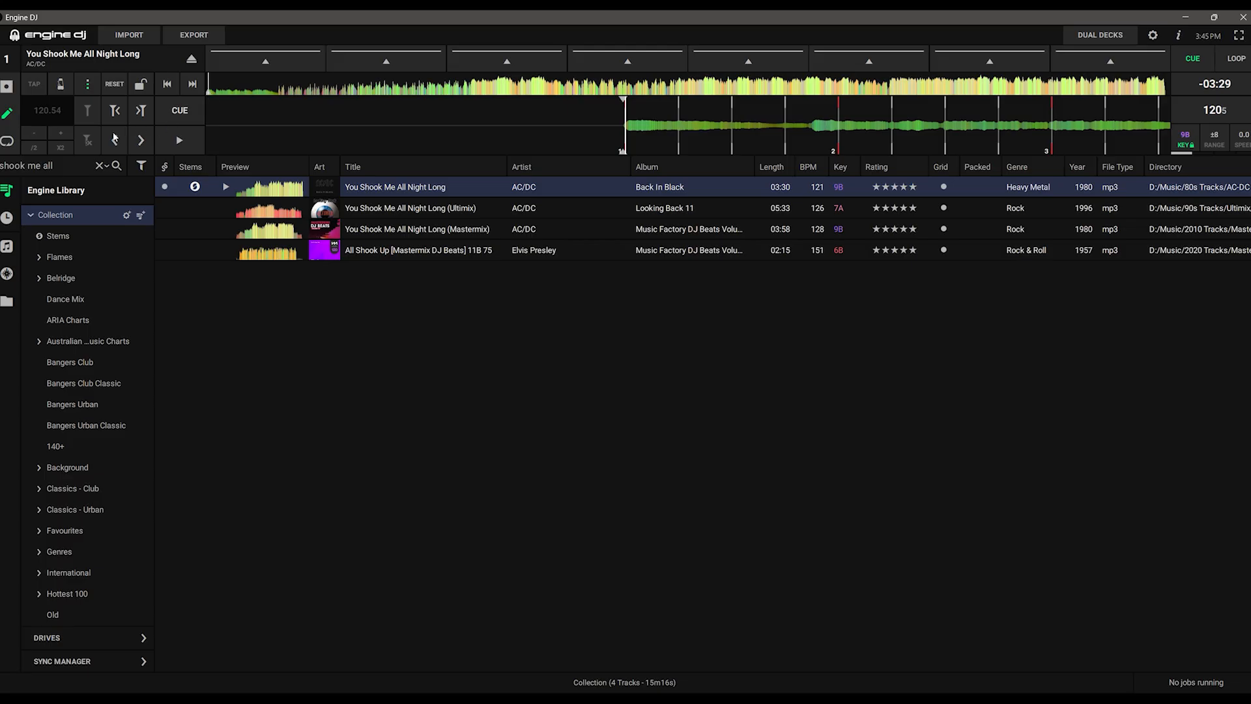
{"action": "left_click", "coordinate": [4, 144]}
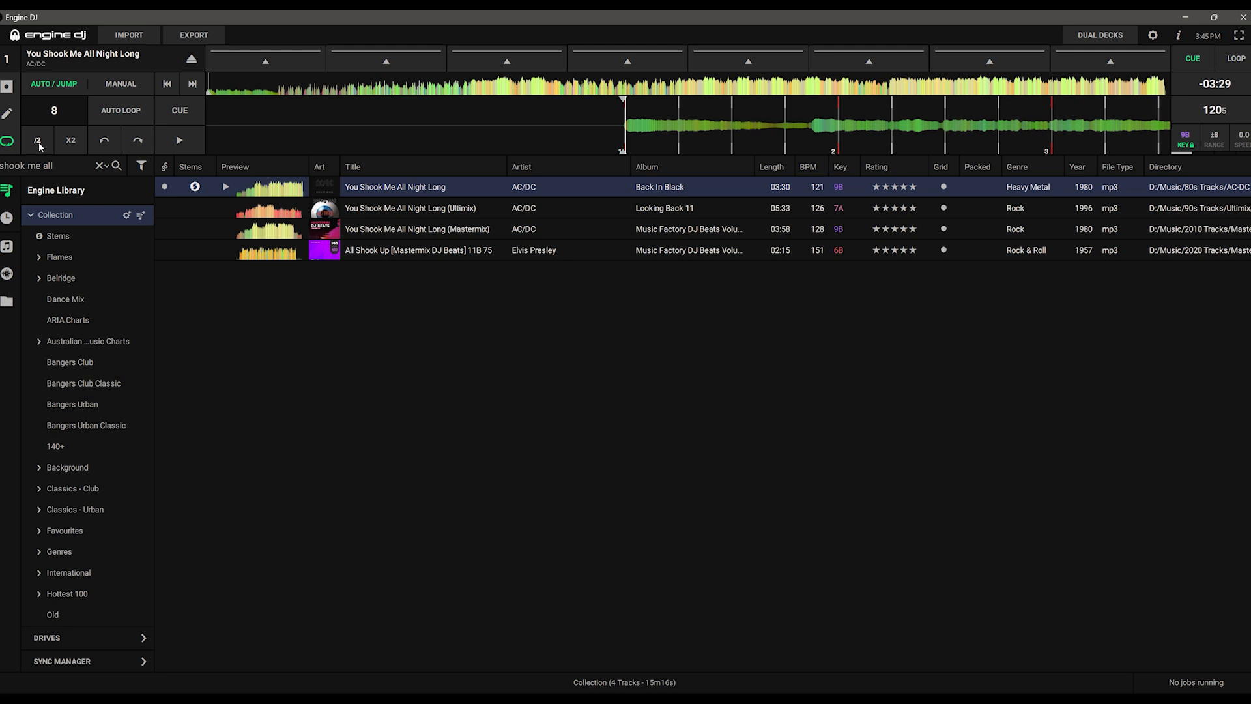
{"action": "left_click", "coordinate": [71, 140]}
{"action": "left_click", "coordinate": [50, 149]}
{"action": "left_click", "coordinate": [141, 147]}
{"action": "left_click", "coordinate": [141, 149]}
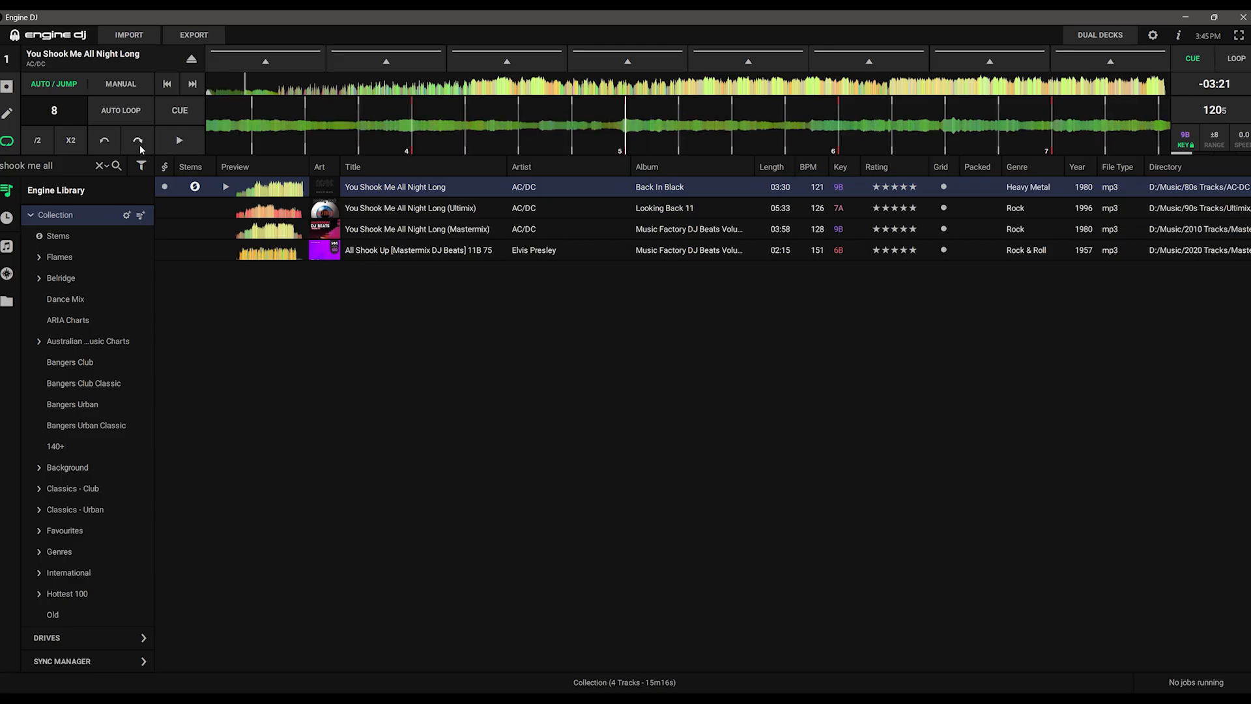
{"action": "left_click", "coordinate": [140, 149]}
{"action": "left_click", "coordinate": [140, 150]}
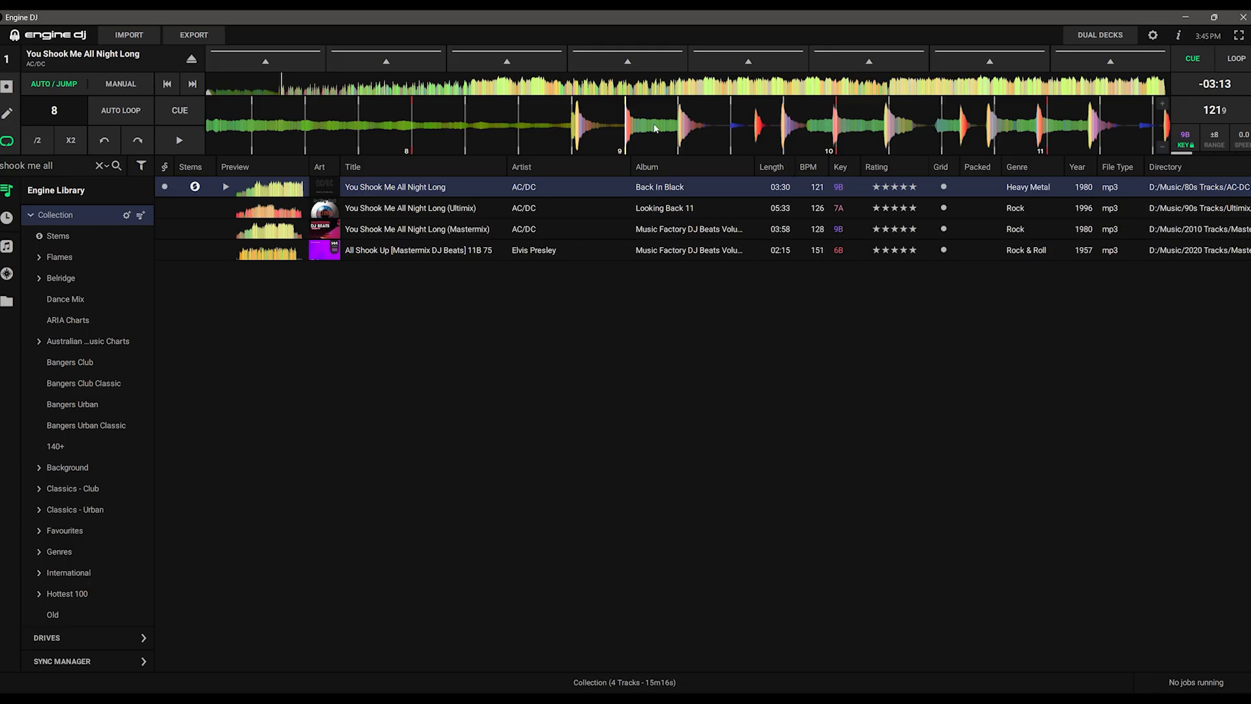
Examine how the beatgrid lines match the drum hits around the bar 9 anchor, with grid editing reopened.
{"action": "left_click_drag", "start_coordinate": [666, 149], "coordinate": [618, 149]}
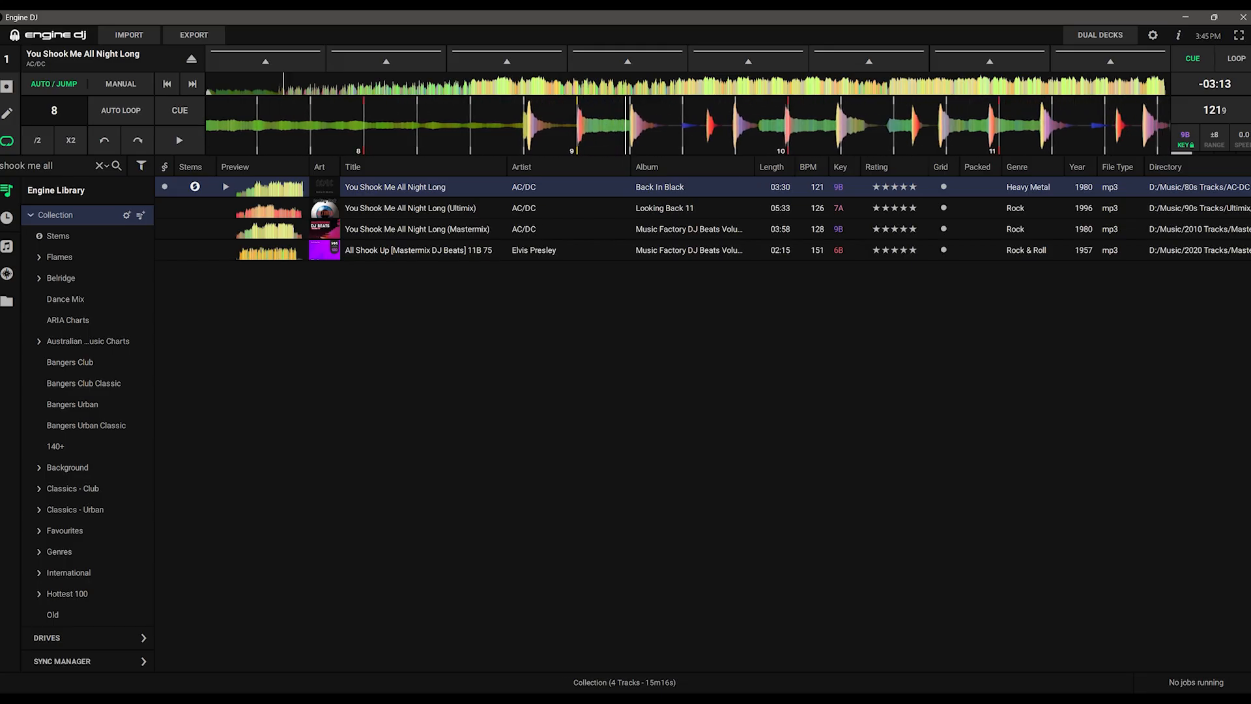
{"action": "left_click_drag", "start_coordinate": [875, 130], "coordinate": [882, 129]}
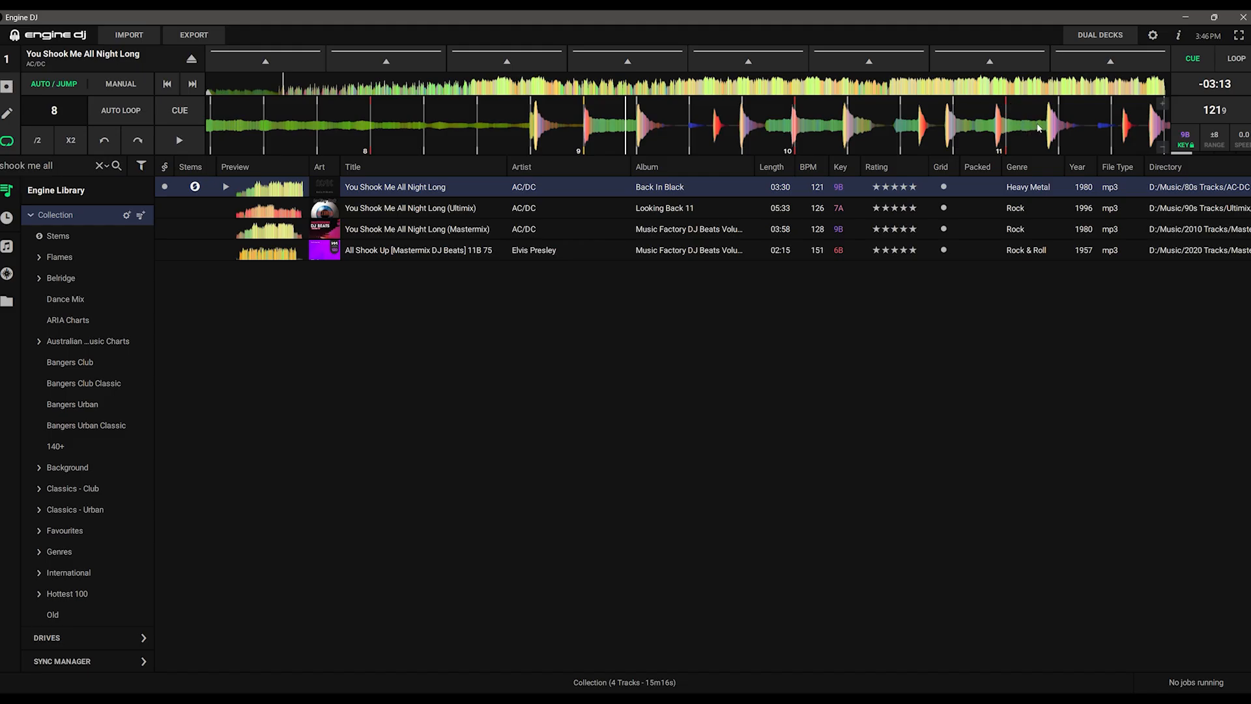
{"action": "left_click", "coordinate": [7, 113]}
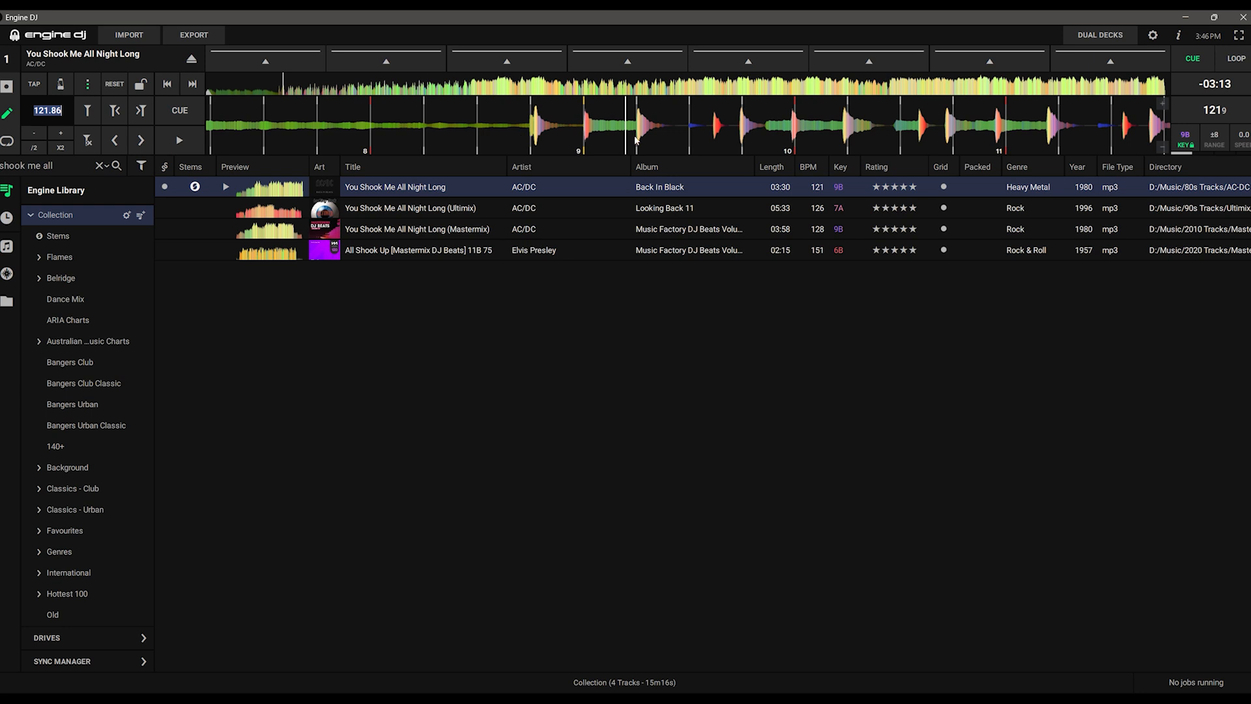
{"action": "left_click", "coordinate": [657, 140]}
{"action": "left_click_drag", "start_coordinate": [257, 149], "coordinate": [301, 149]}
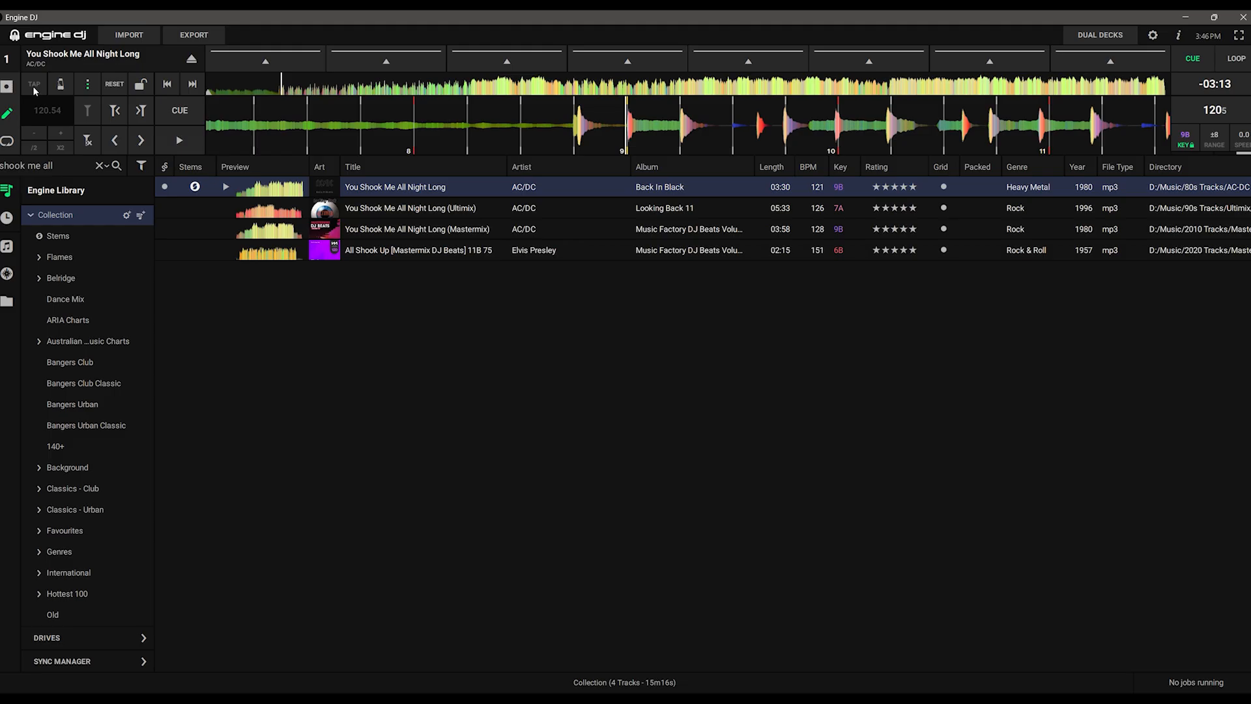
{"action": "left_click_drag", "start_coordinate": [754, 134], "coordinate": [750, 134]}
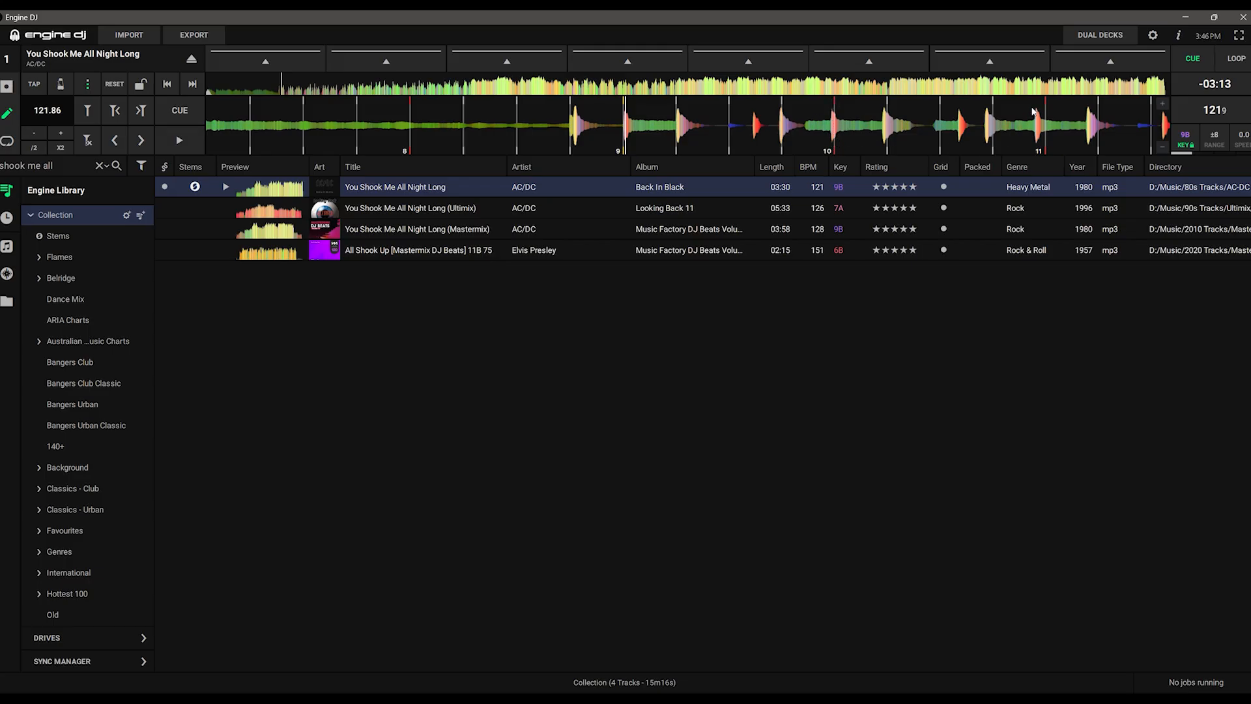
Set the BPM of the beatgrid section after the bar 9 anchor to 125 and return to that anchor.
{"action": "left_click_drag", "start_coordinate": [1056, 136], "coordinate": [944, 137]}
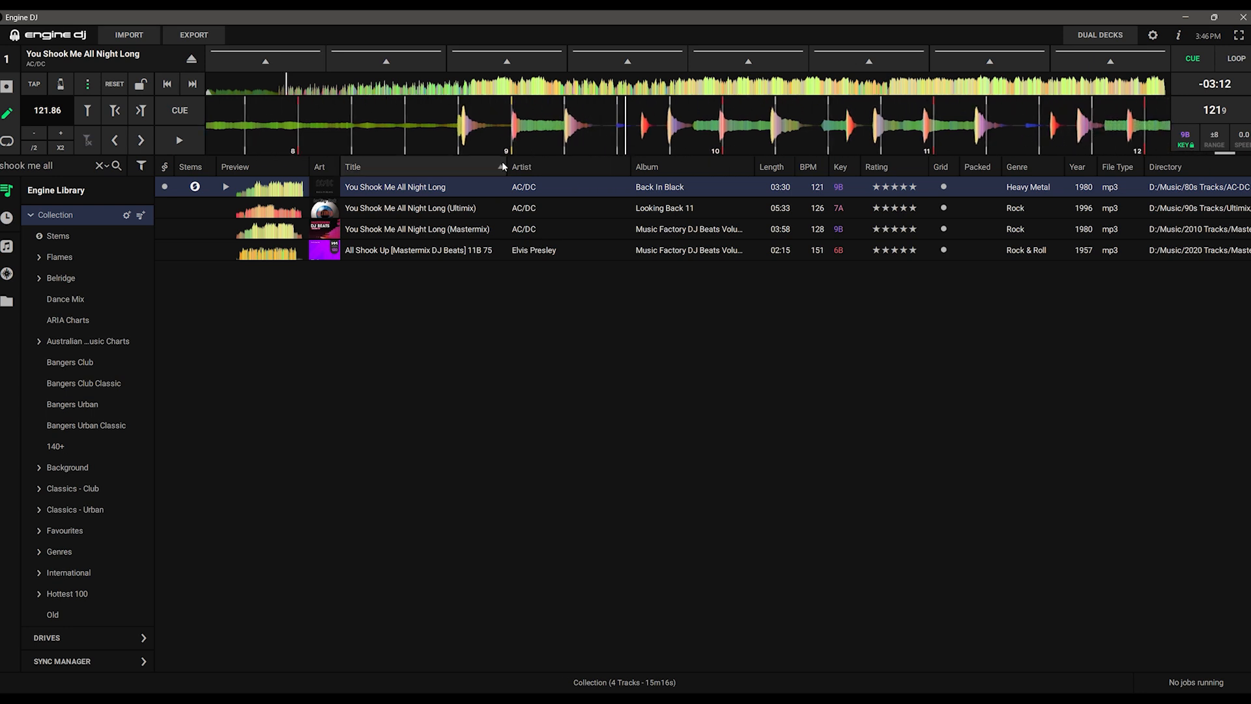
{"action": "left_click", "coordinate": [69, 135]}
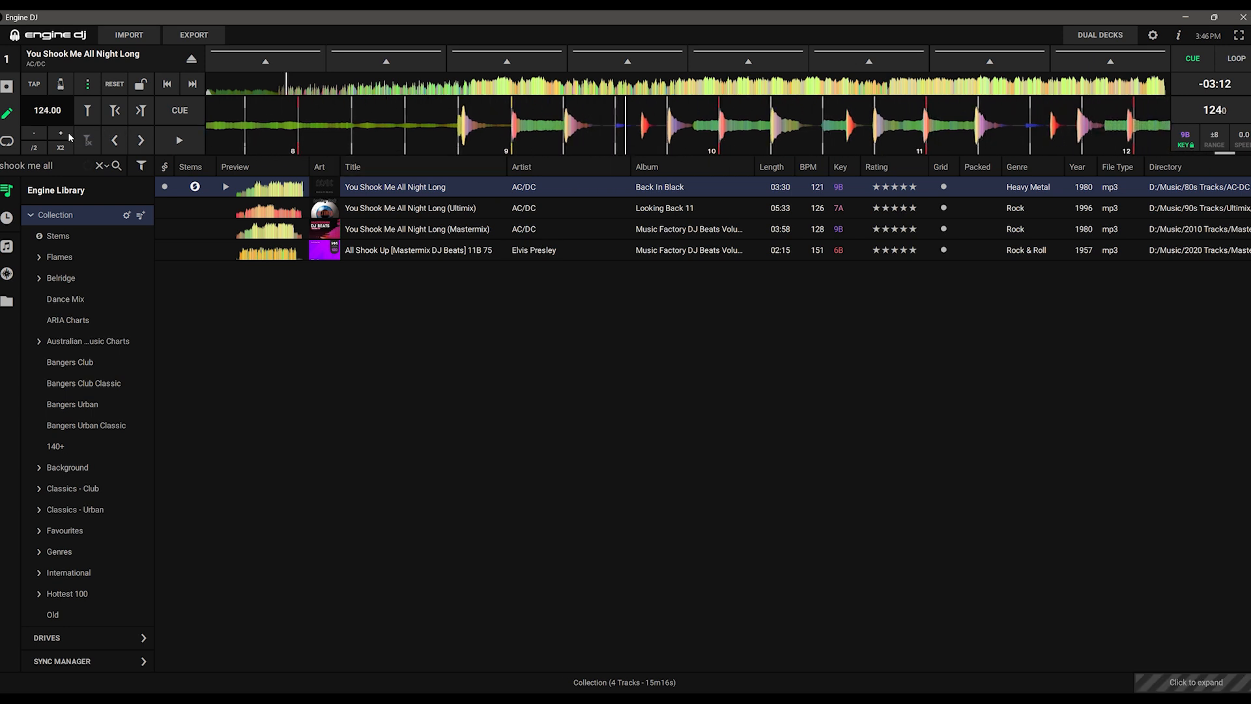
{"action": "left_click", "coordinate": [41, 136]}
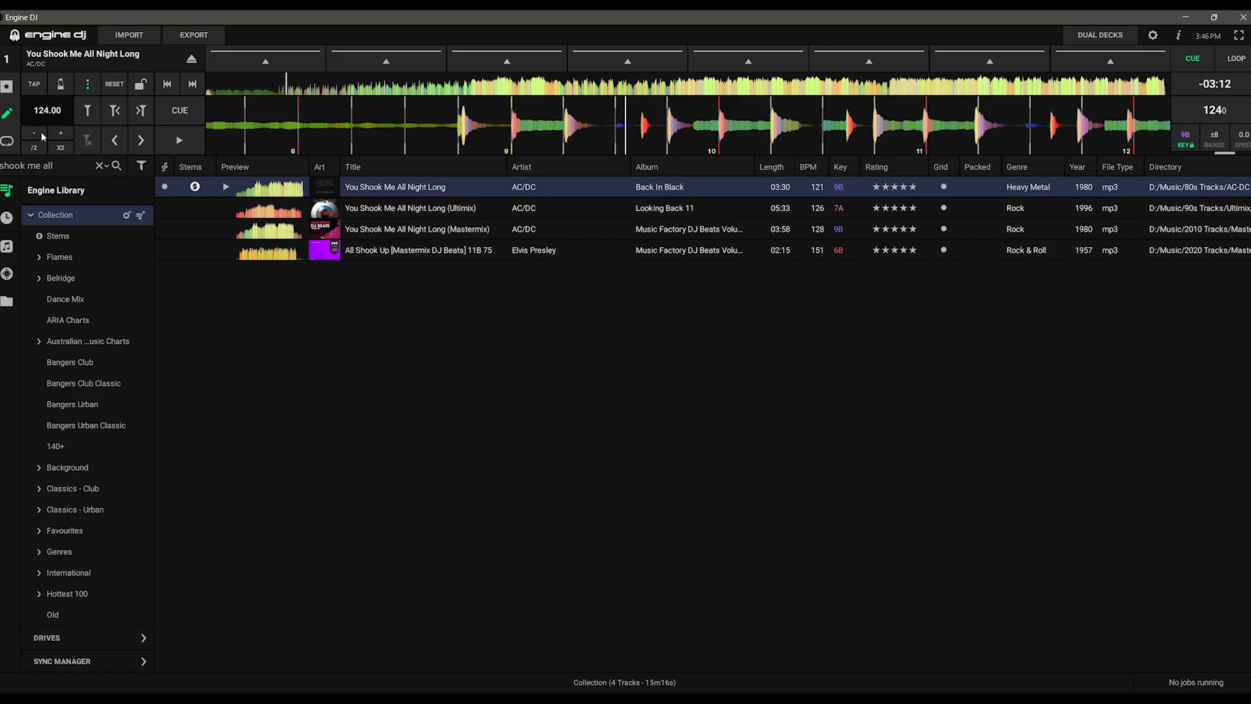
{"action": "left_click", "coordinate": [60, 135]}
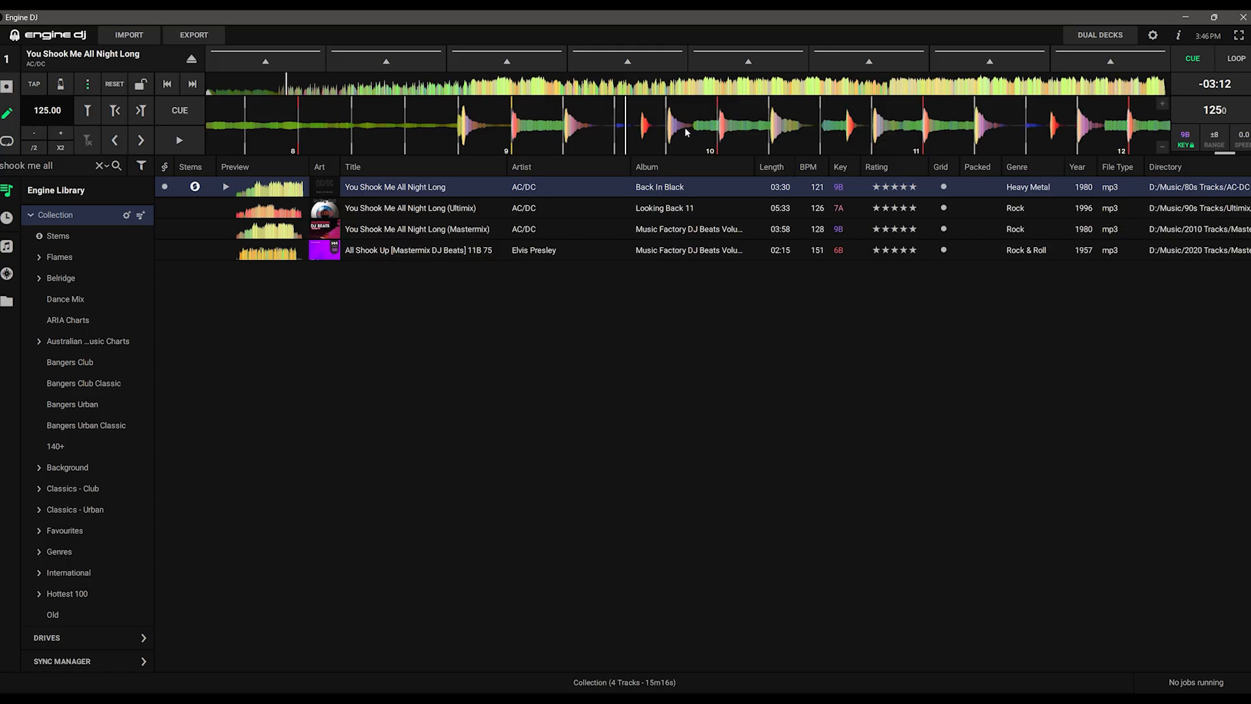
{"action": "left_click_drag", "start_coordinate": [673, 137], "coordinate": [782, 136]}
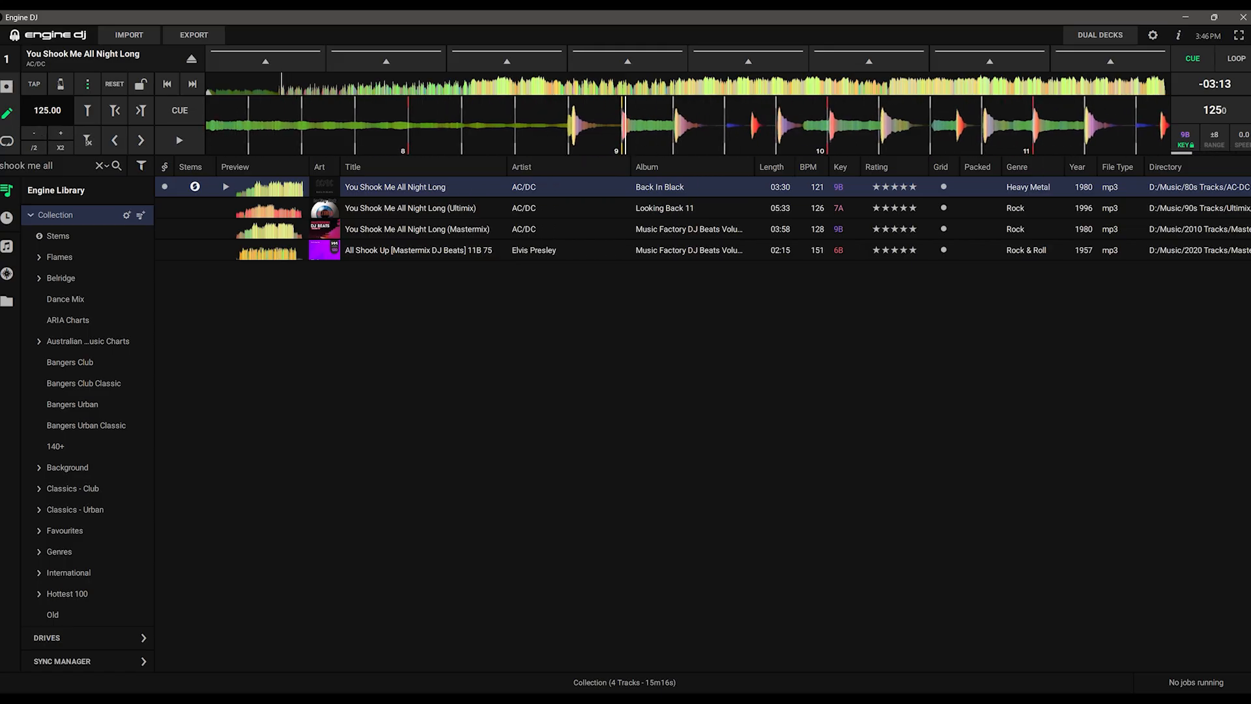
Beat-jump 8 beats forward from bar 9, line the playhead up with the drum hit at bar 11 and reopen grid editing.
{"action": "left_click", "coordinate": [7, 141]}
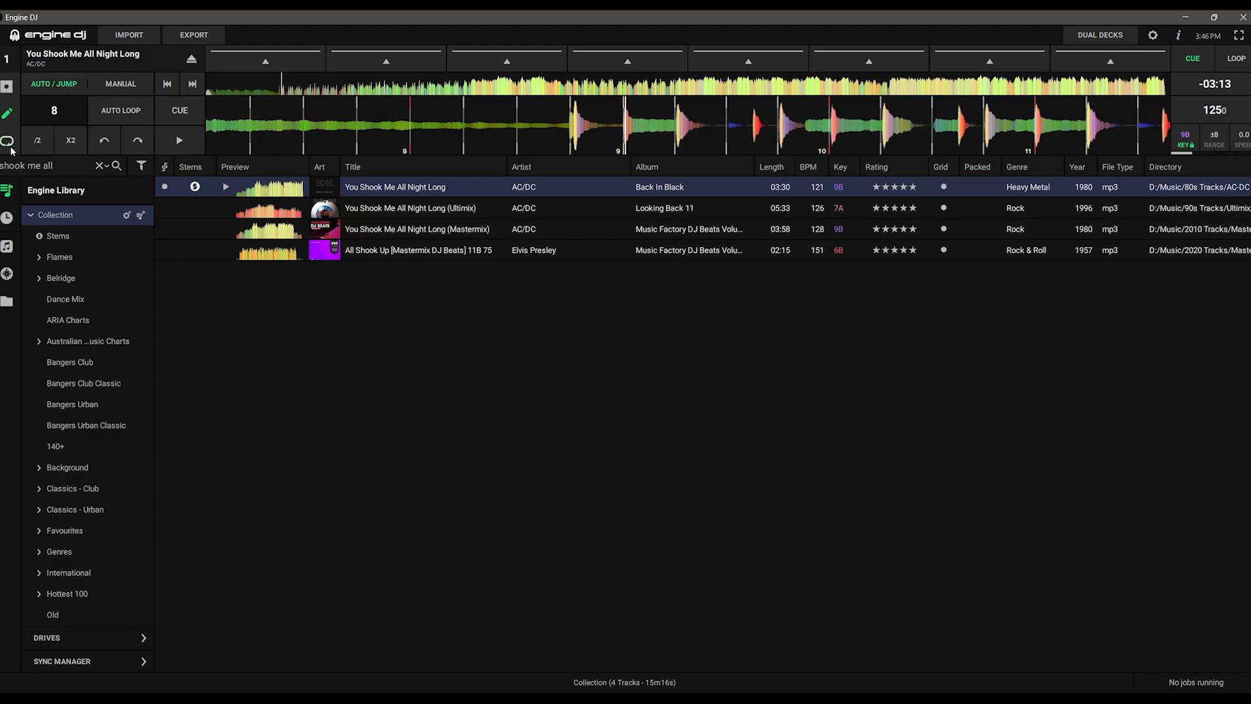
{"action": "left_click", "coordinate": [136, 141]}
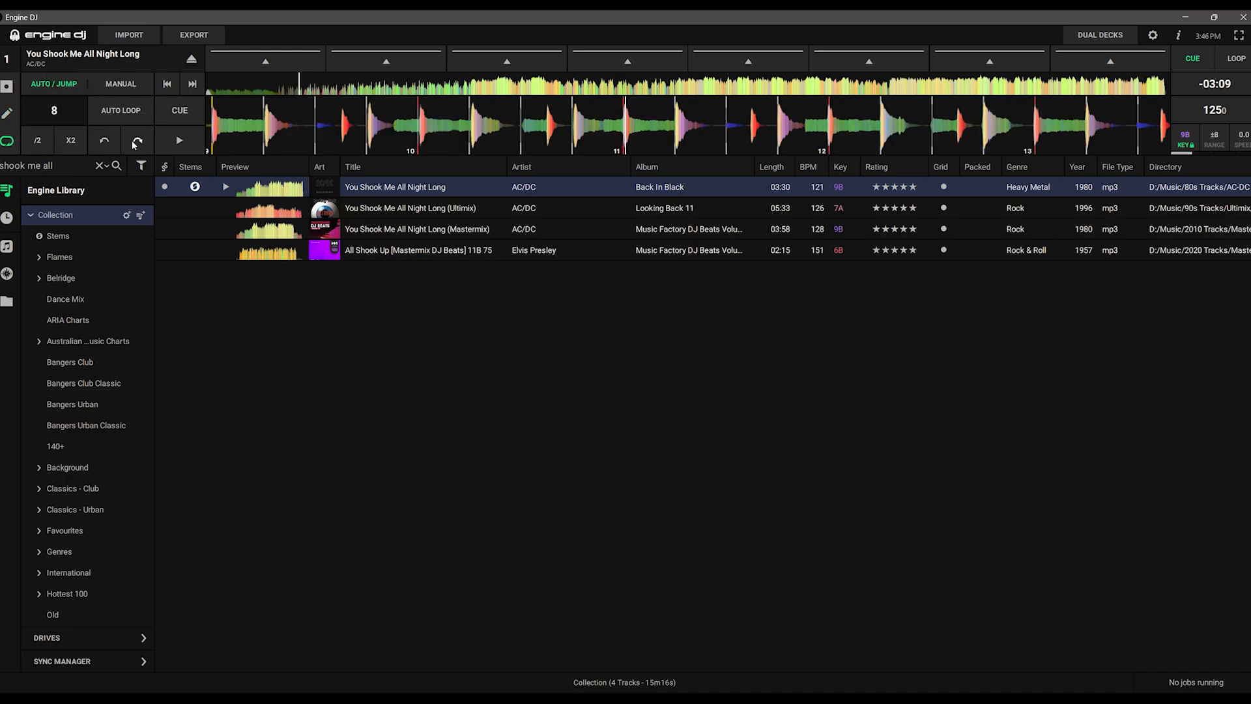
{"action": "left_click_drag", "start_coordinate": [646, 134], "coordinate": [648, 134]}
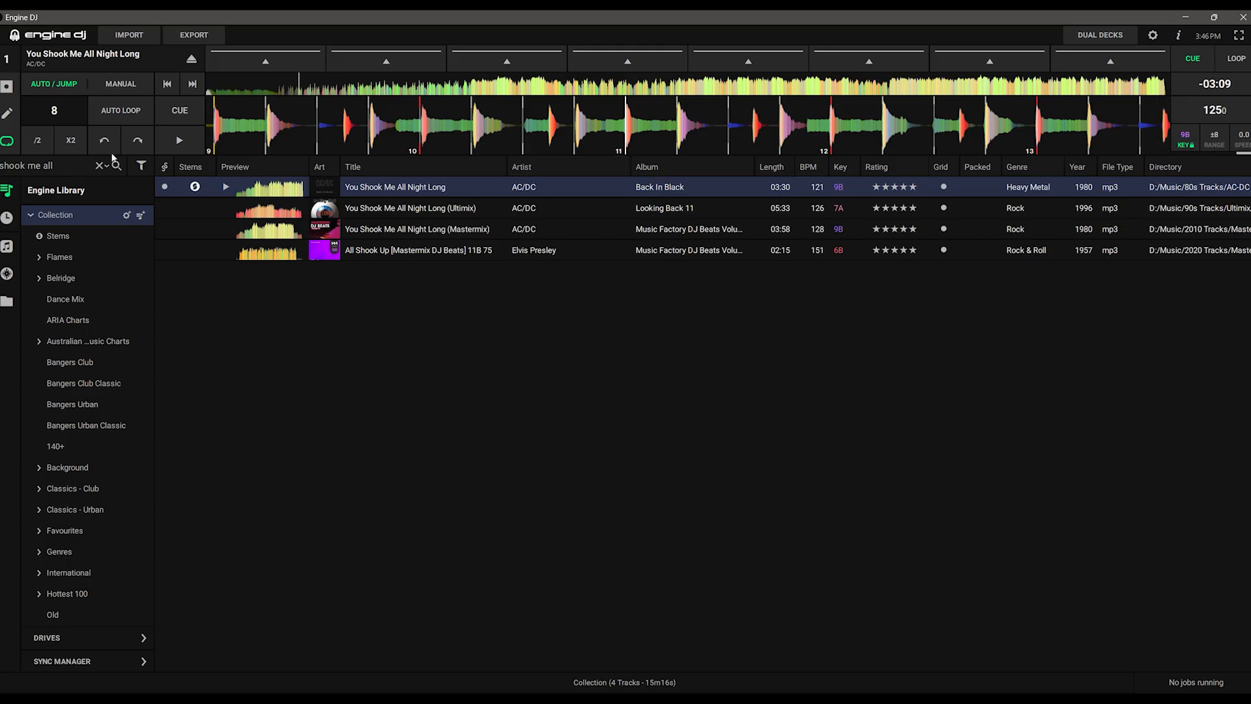
{"action": "left_click", "coordinate": [8, 114]}
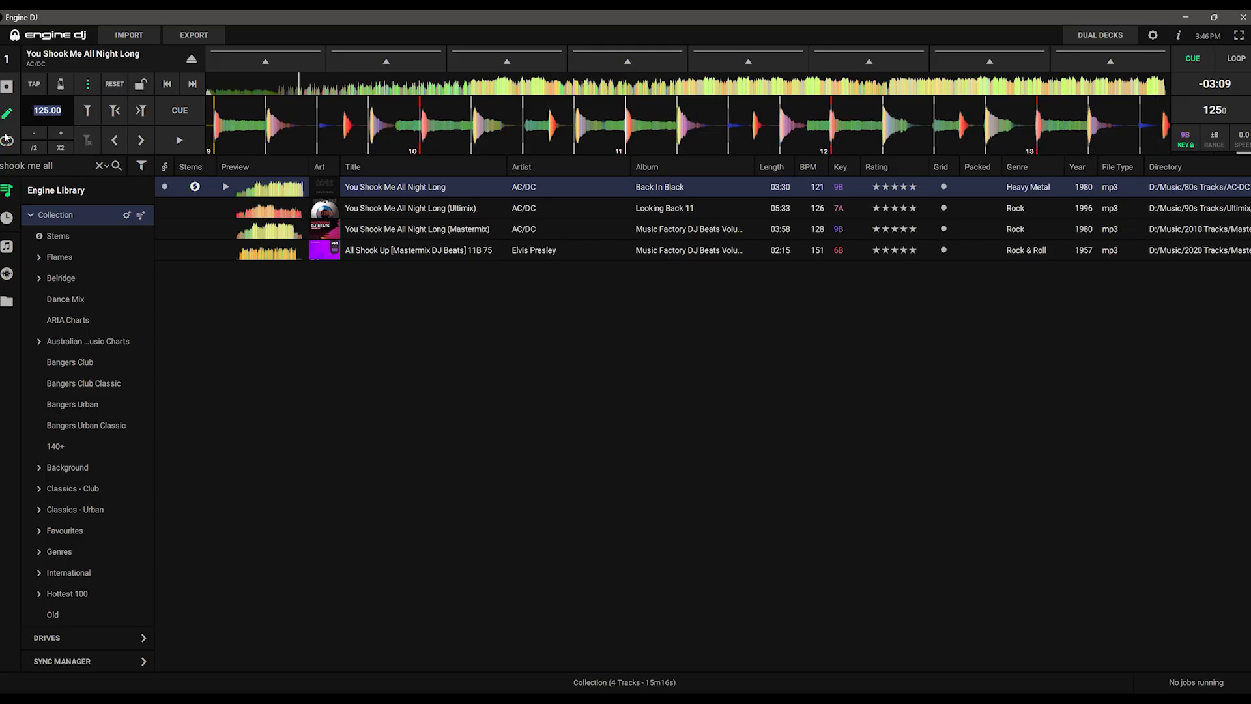
Beat-jump forward four times by 8 beats, from bar 17 to bar 25, to check the grid against the drum hits.
{"action": "left_click", "coordinate": [7, 141]}
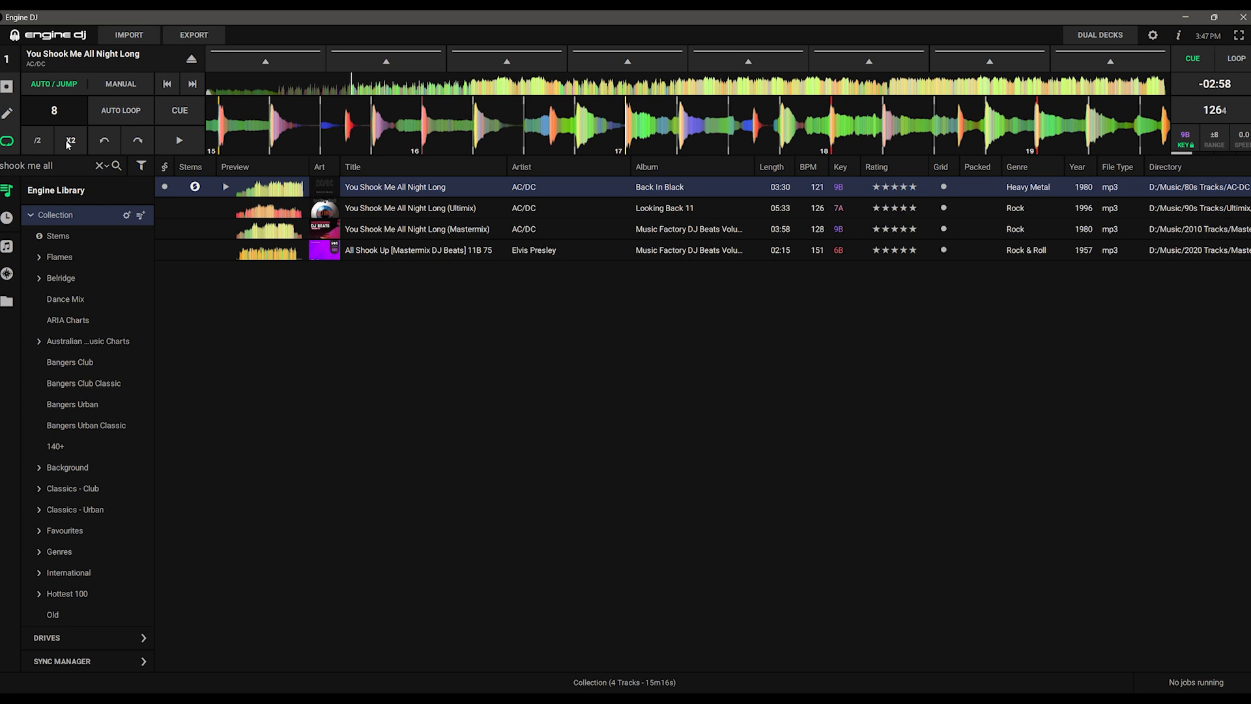
{"action": "left_click", "coordinate": [138, 140]}
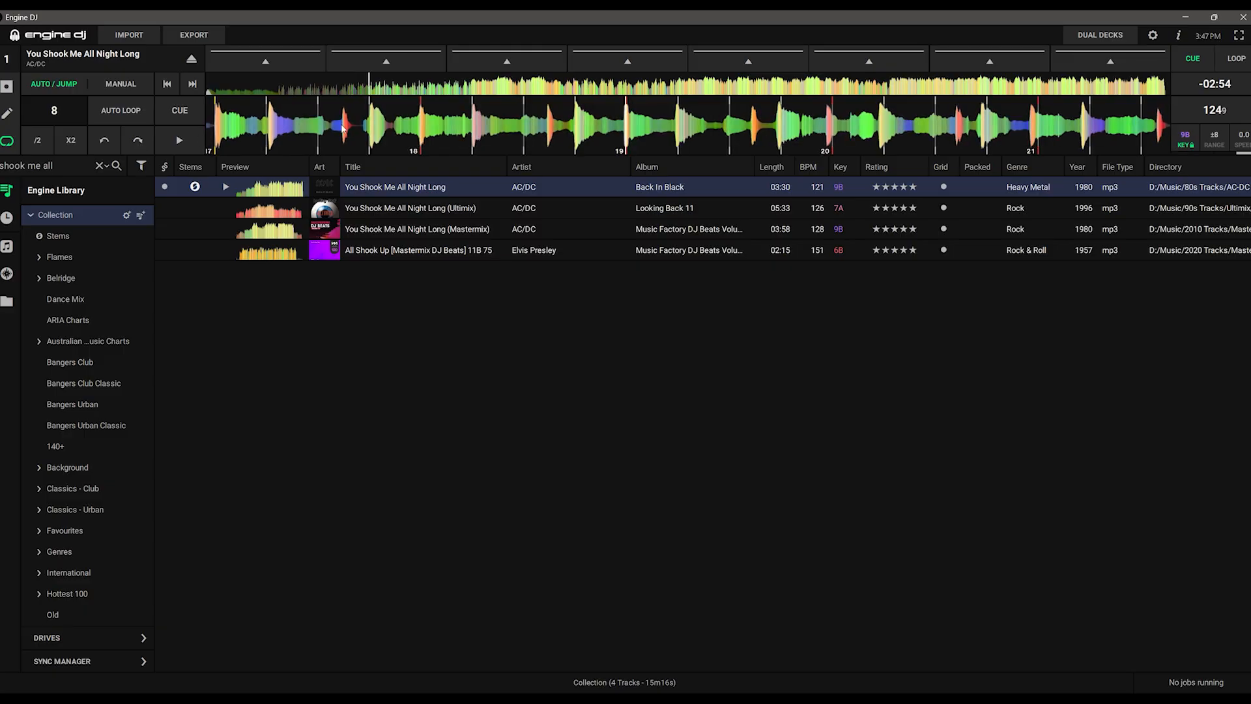
{"action": "left_click", "coordinate": [137, 140]}
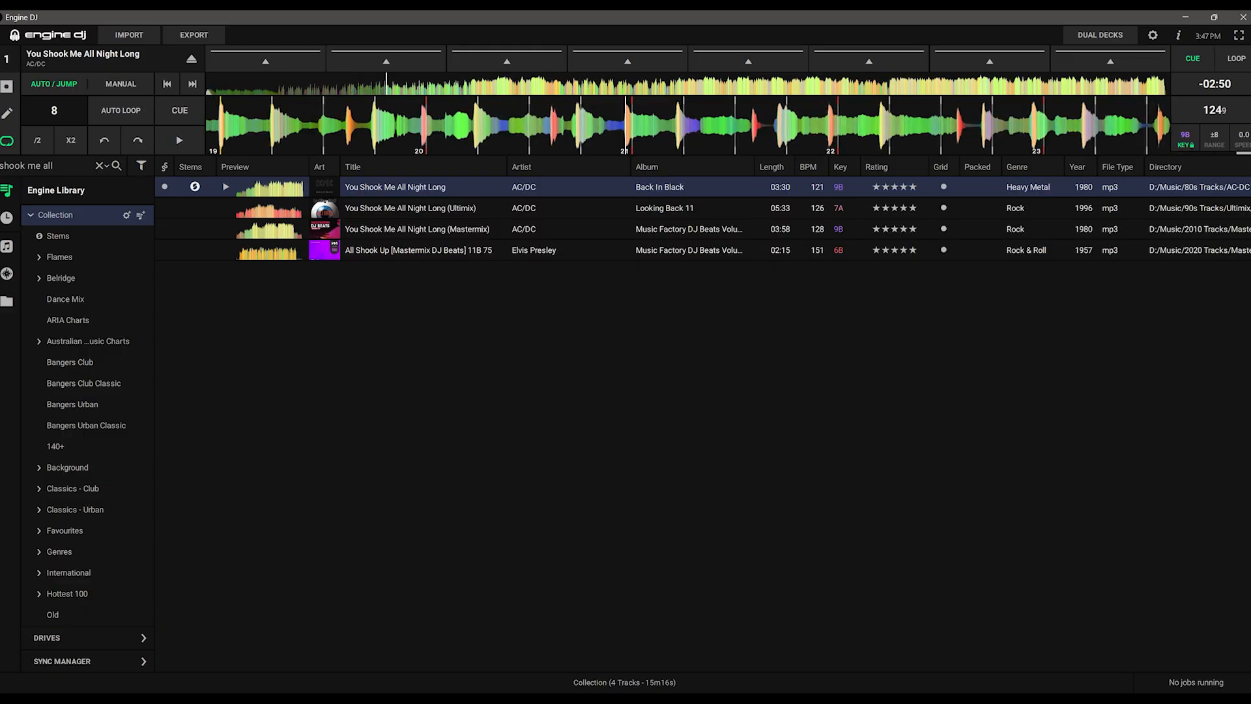
{"action": "left_click", "coordinate": [138, 140]}
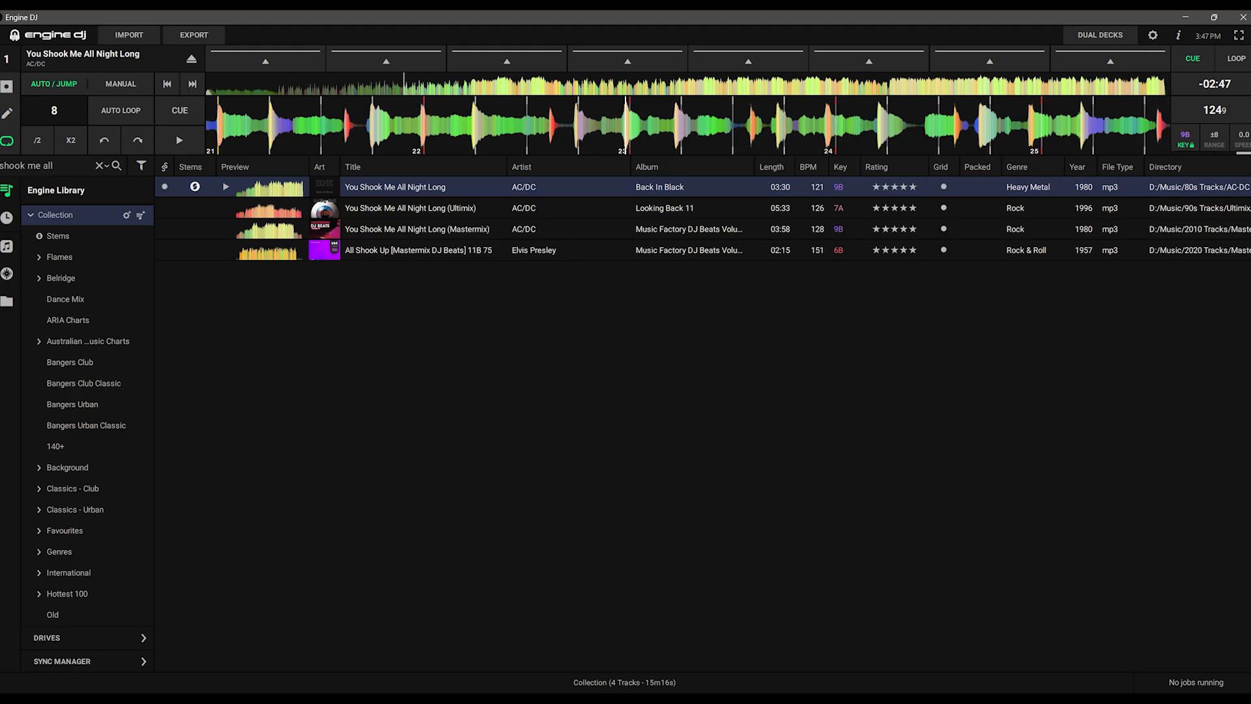
{"action": "left_click", "coordinate": [138, 140]}
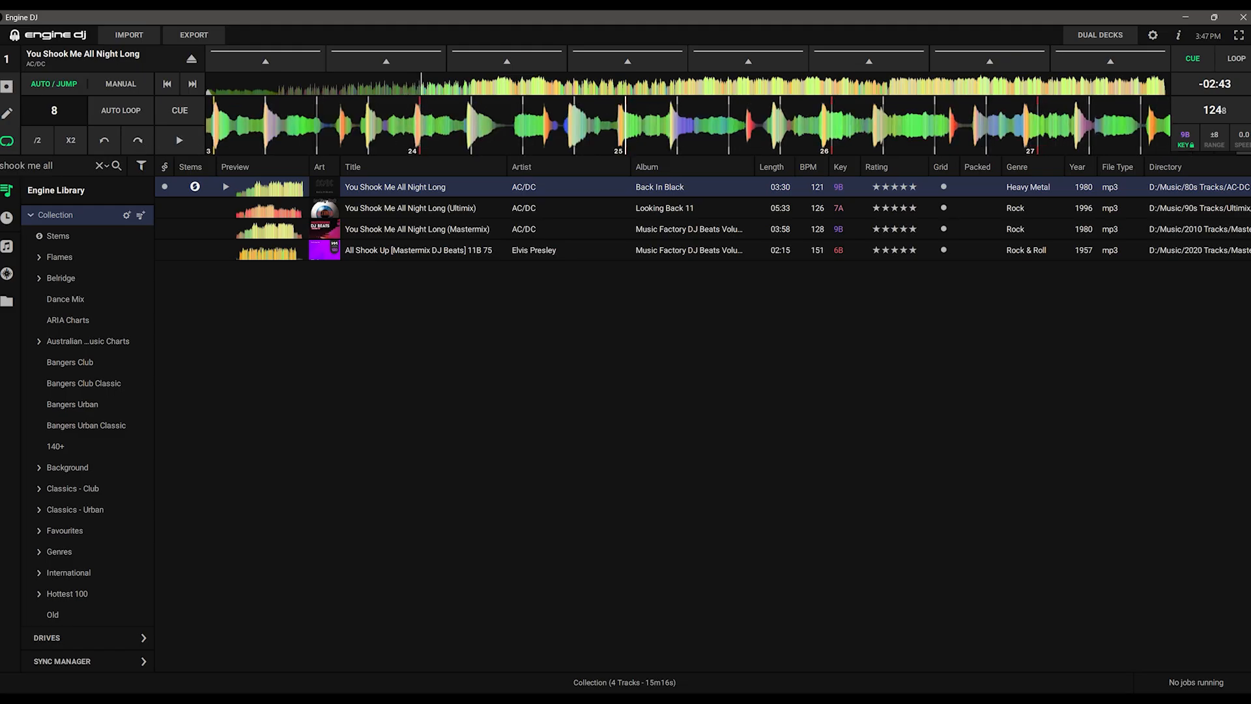
Set the BPM of the beatgrid section from bar 25 onward to 127.
{"action": "left_click", "coordinate": [7, 113]}
{"action": "type", "text": "125.30"}
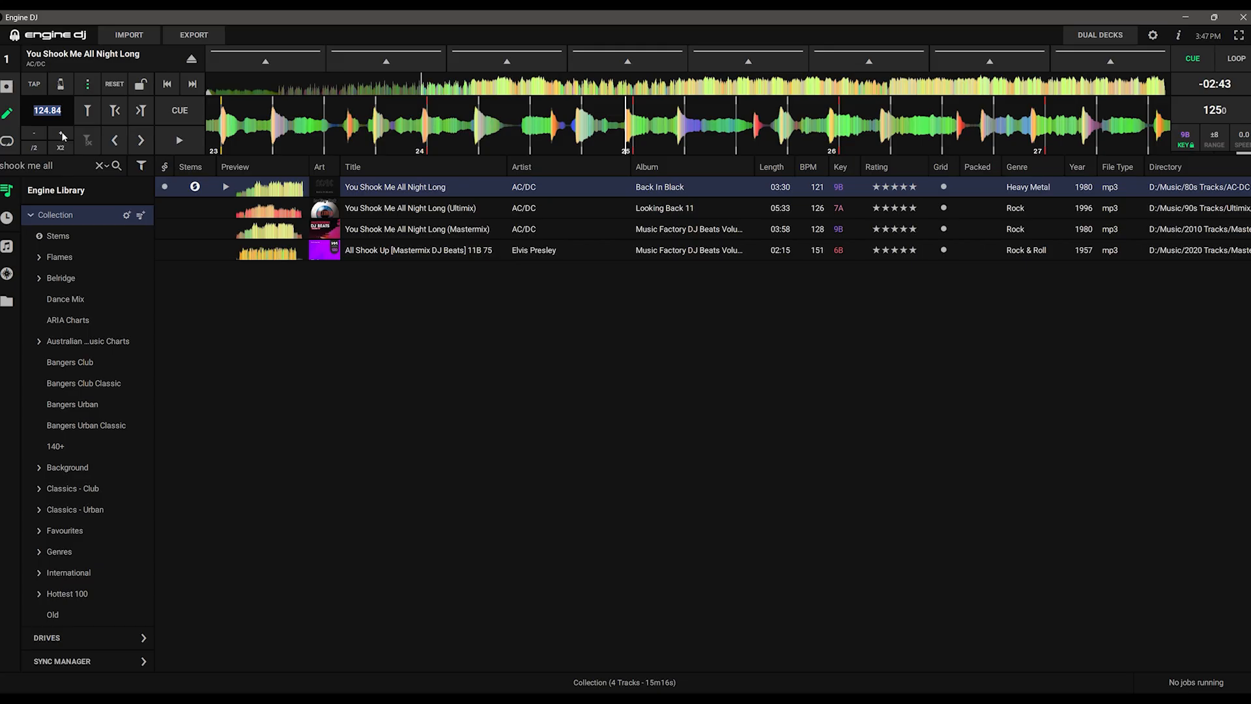
{"action": "left_click", "coordinate": [62, 133]}
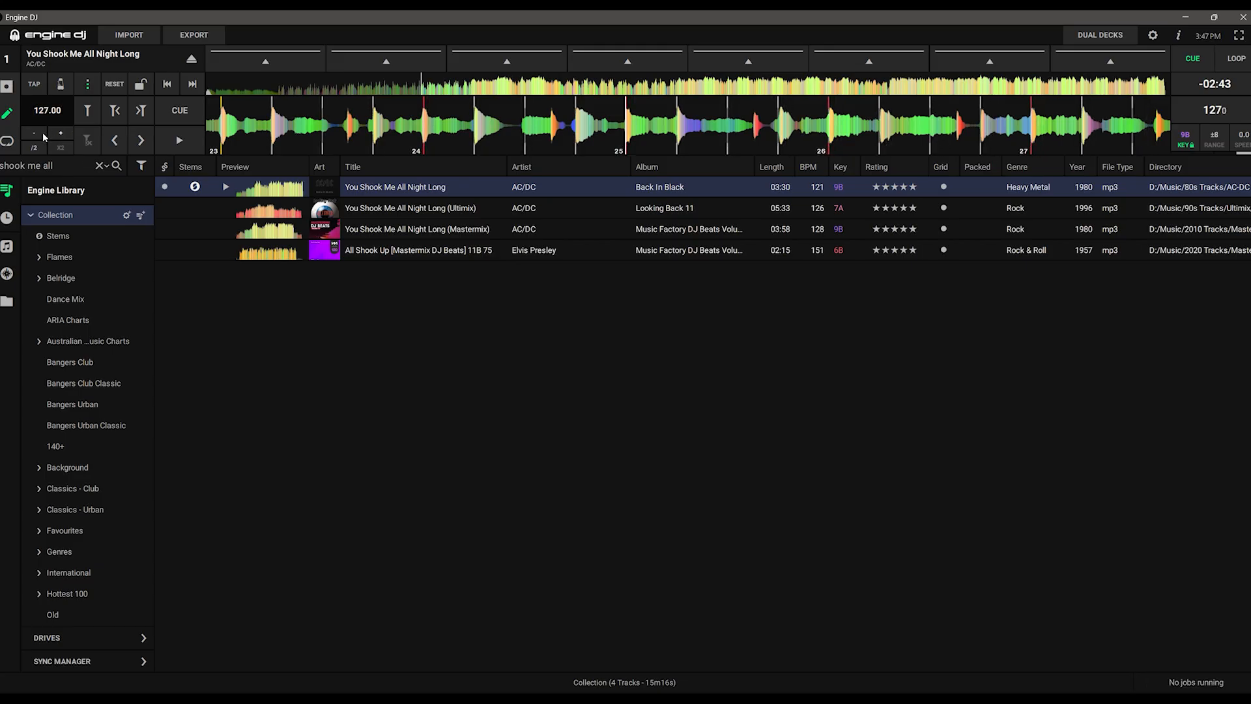
Beat-jump repeatedly forward from bar 25 by 8 beats to check how the grid follows the drum hits through the chorus.
{"action": "left_click", "coordinate": [8, 141]}
{"action": "left_click", "coordinate": [139, 142]}
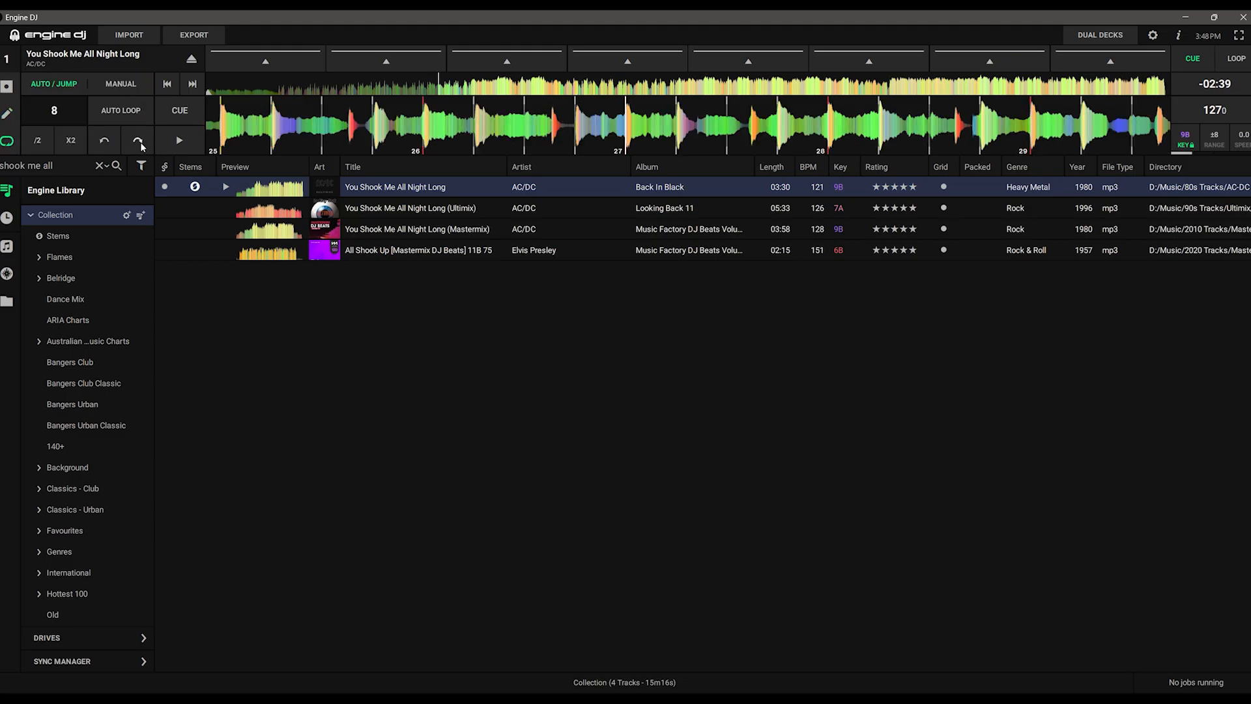
{"action": "left_click", "coordinate": [139, 142]}
{"action": "left_click", "coordinate": [140, 142]}
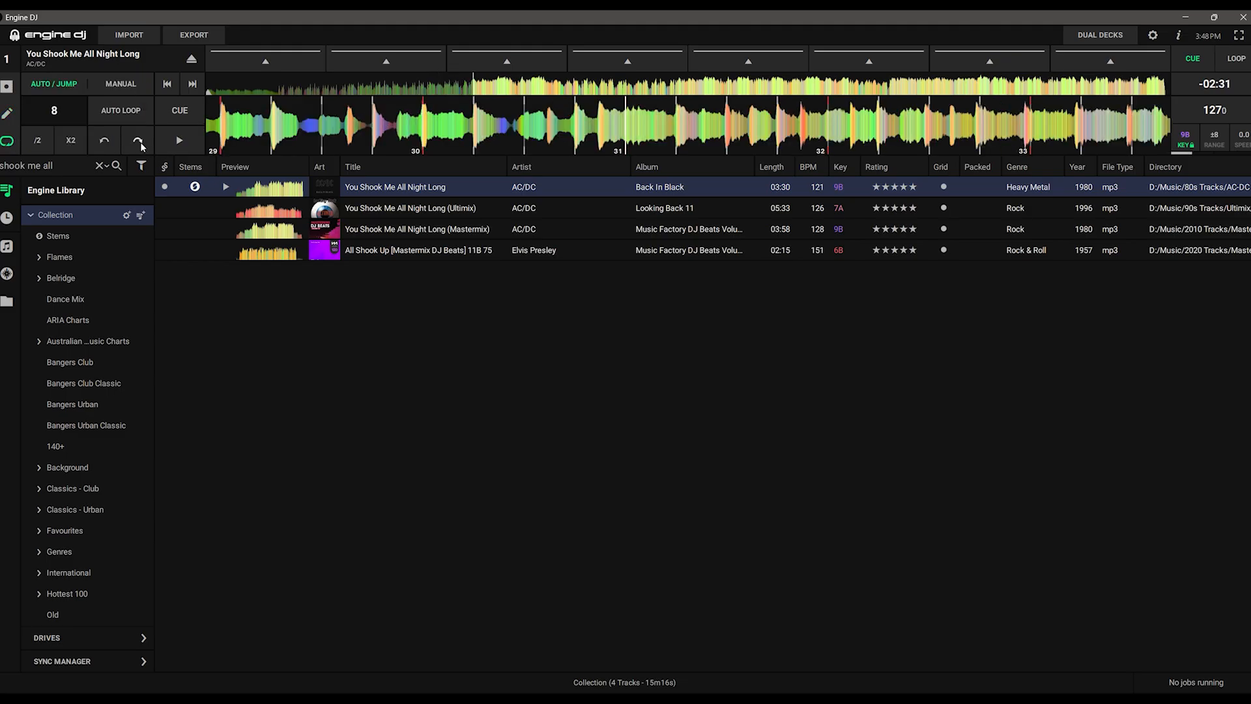
{"action": "left_click", "coordinate": [139, 142]}
{"action": "left_click", "coordinate": [139, 142]}
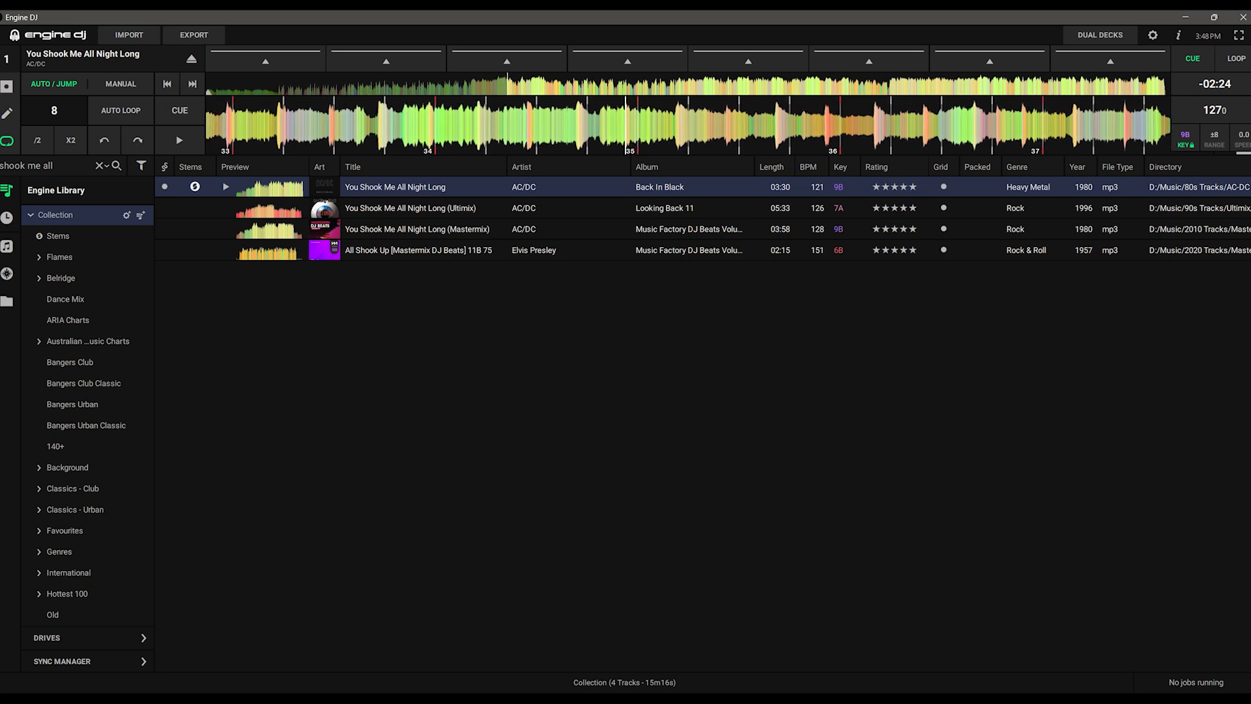
{"action": "left_click", "coordinate": [140, 142]}
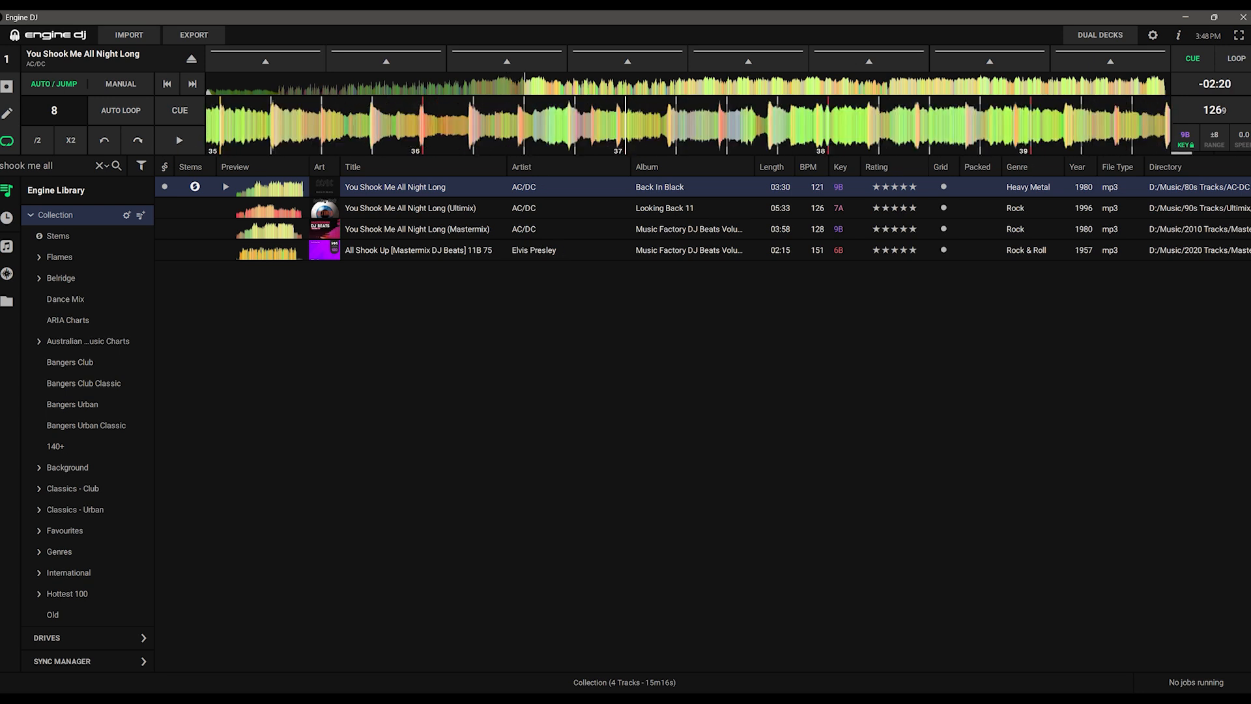
{"action": "left_click", "coordinate": [138, 140]}
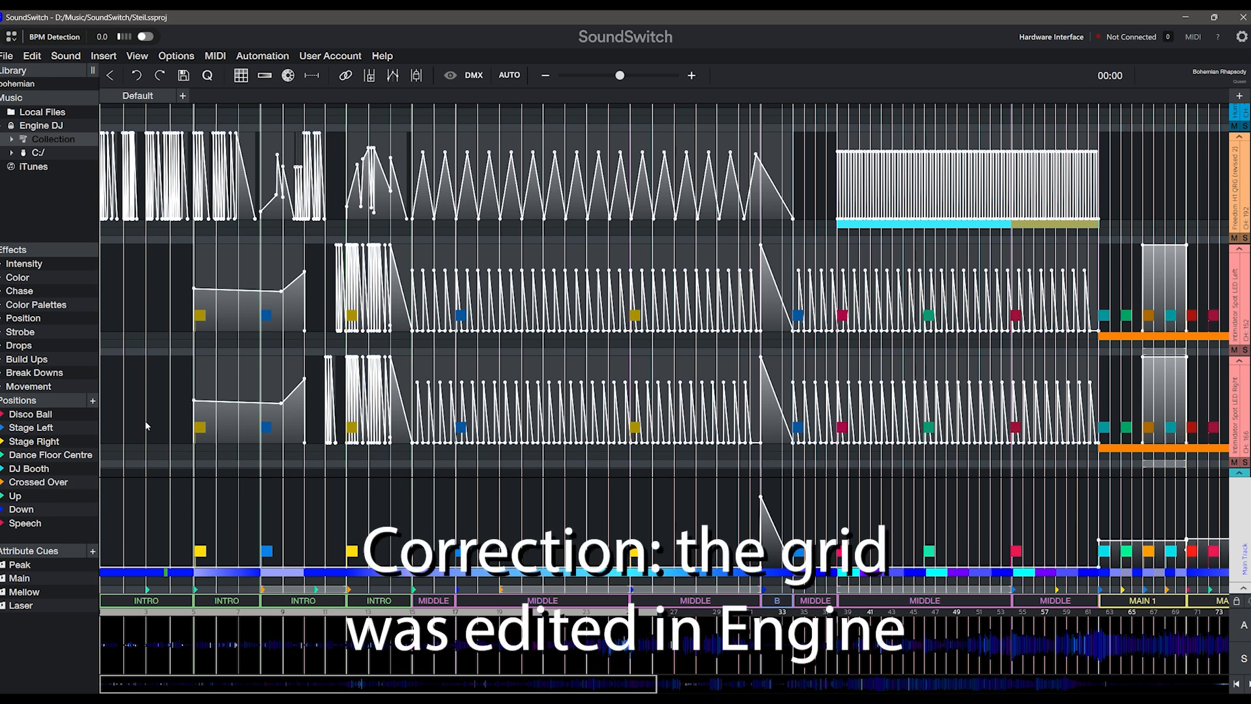
Switch to SoundSwitch, move through the intro of the Bohemian Rhapsody light show to 00:34 and toggle playback.
{"action": "left_click", "coordinate": [114, 415]}
{"action": "left_click_drag", "start_coordinate": [125, 415], "coordinate": [319, 427]}
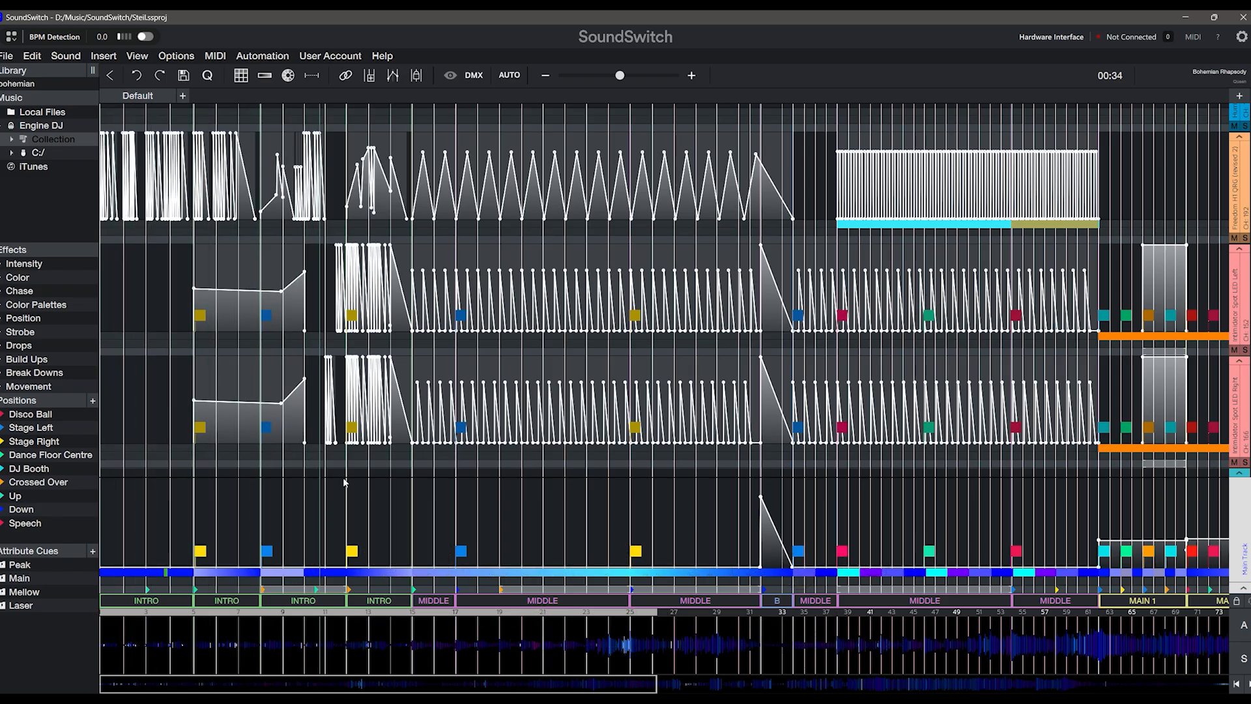
{"action": "key", "text": "space"}
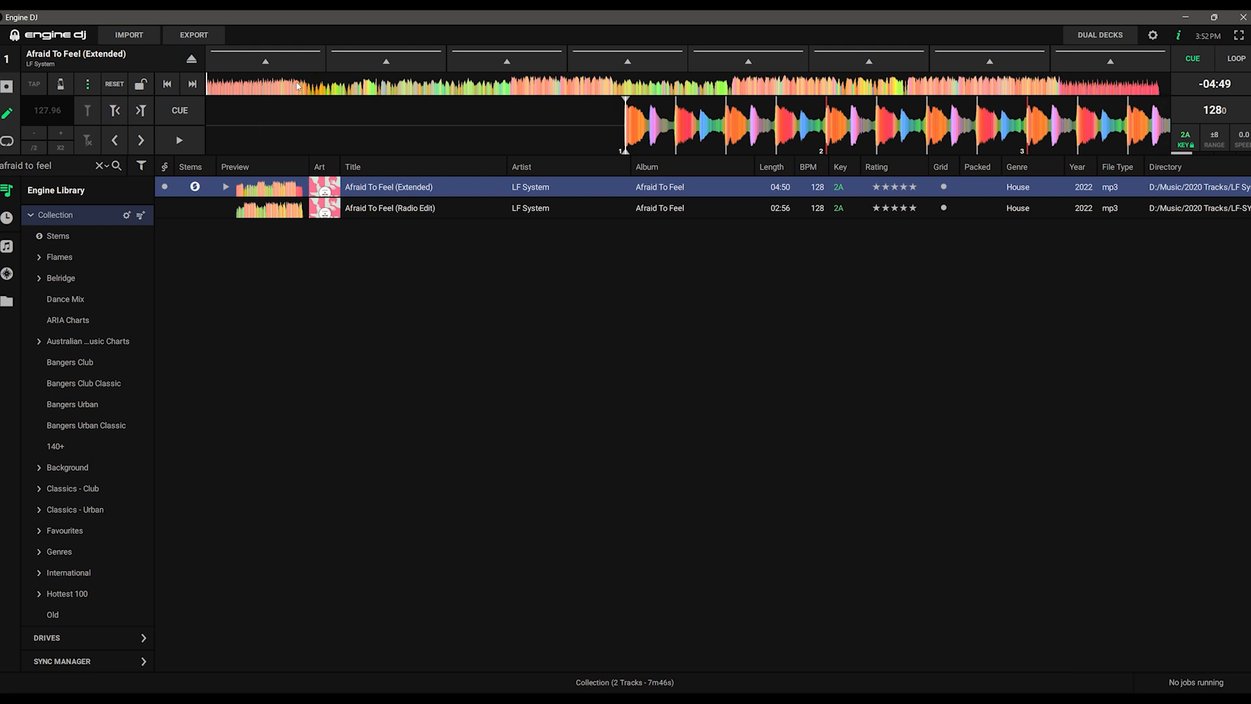
Switch to Engine DJ and play Afraid To Feel (Extended) in its slow breakdown near bar 26, and again around bar 45.
{"action": "left_click", "coordinate": [355, 86]}
{"action": "key", "text": "space"}
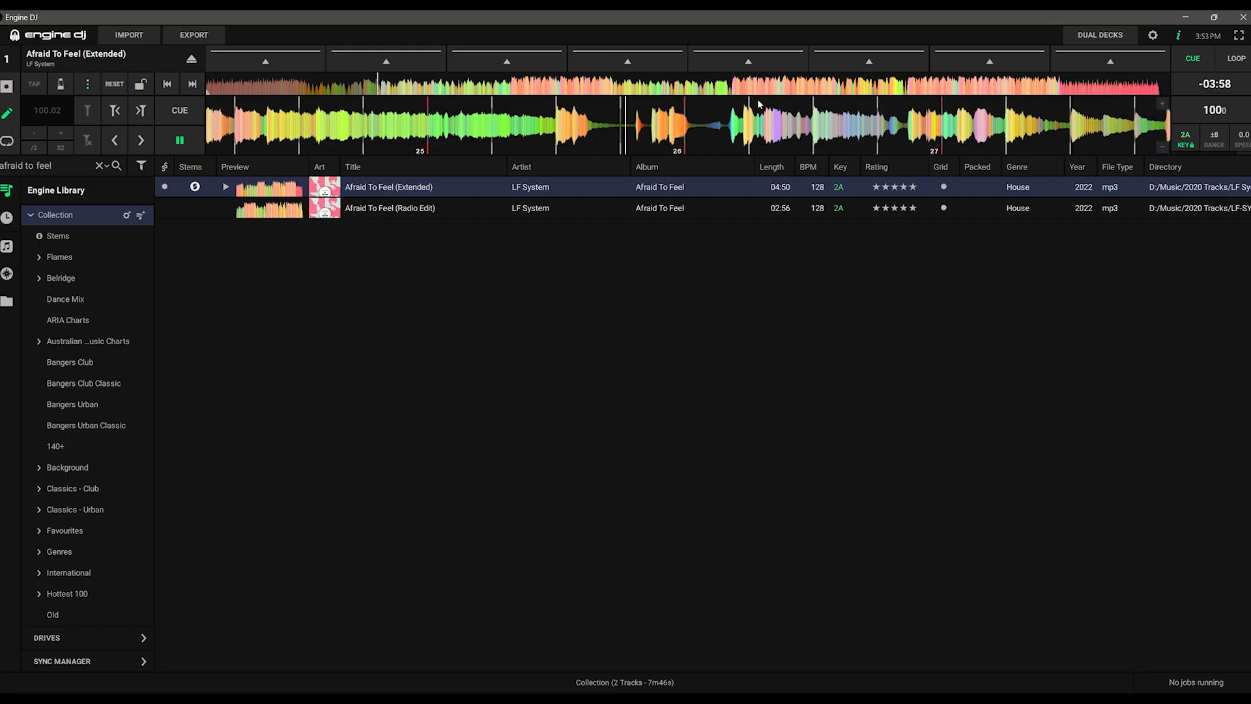
{"action": "key", "text": "space"}
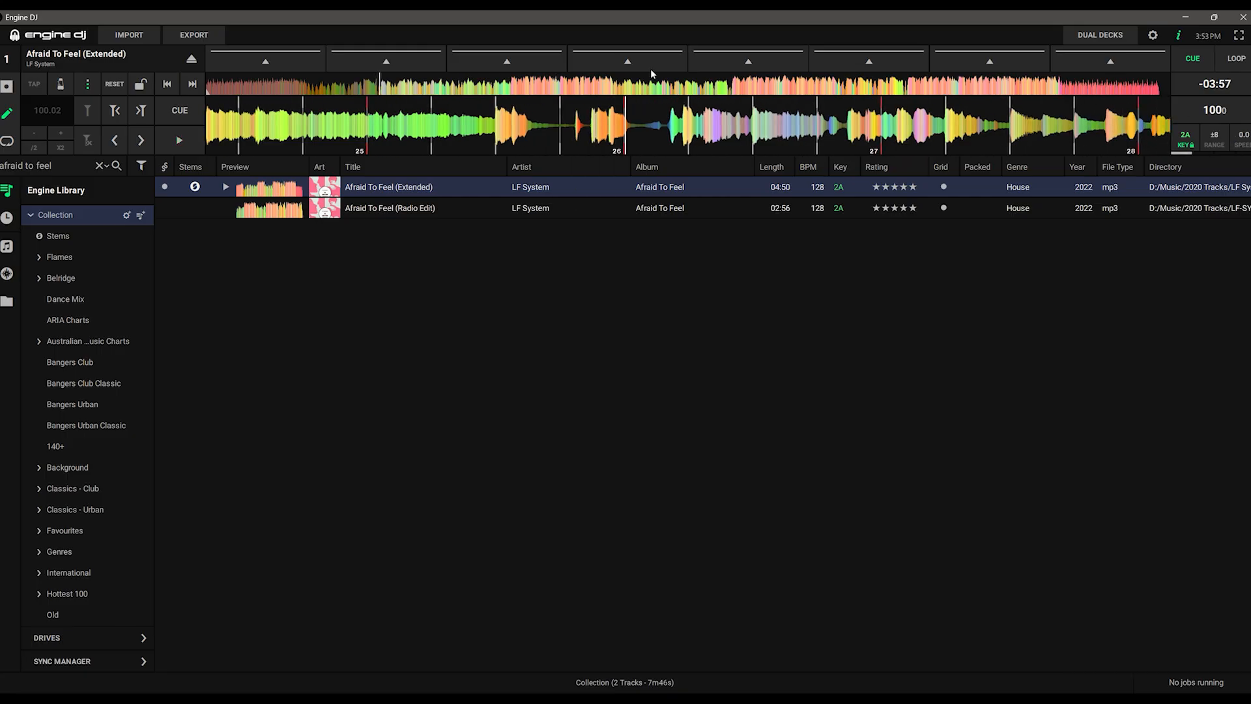
{"action": "left_click", "coordinate": [502, 88]}
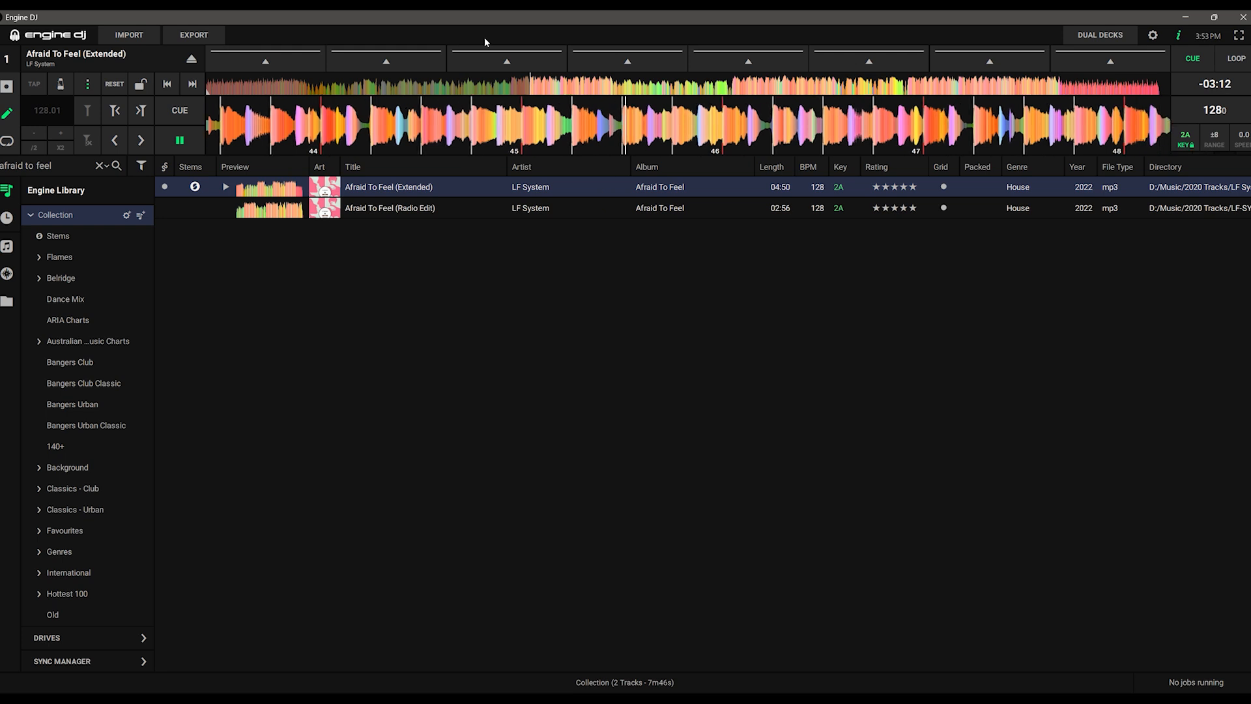
{"action": "key", "text": "space"}
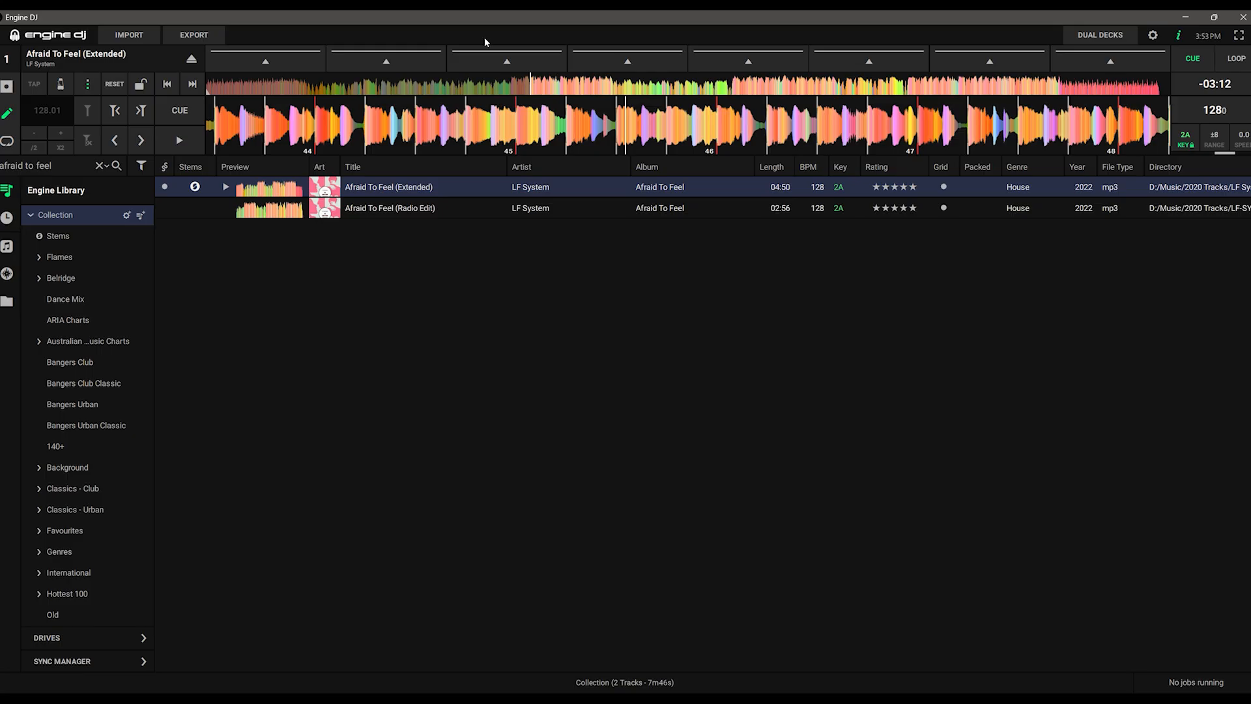
{"action": "mouse_move", "coordinate": [546, 237]}
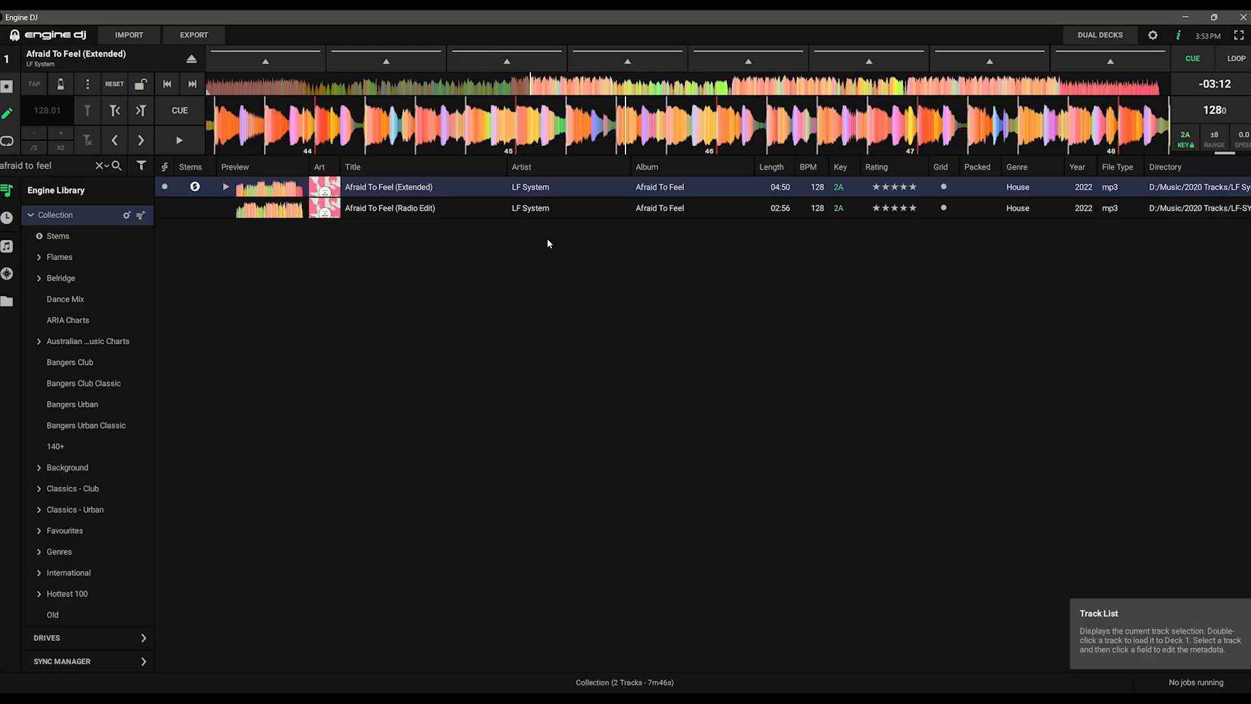